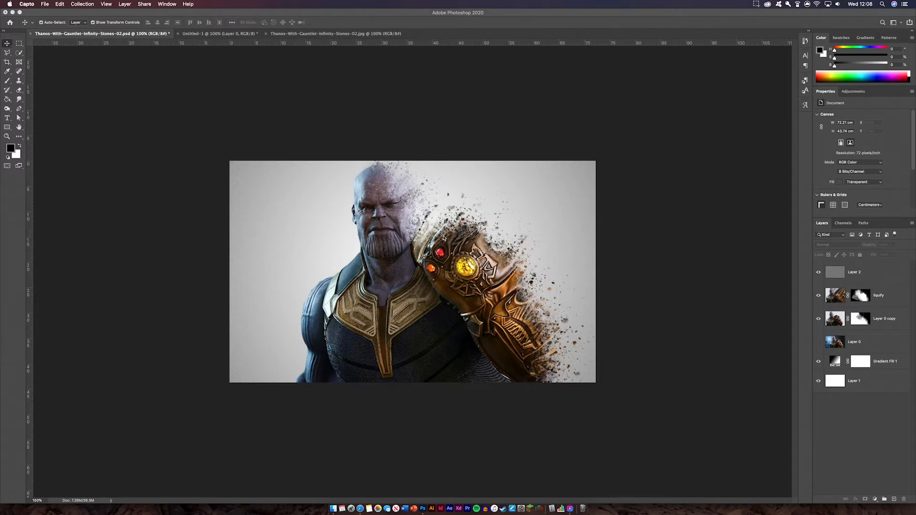
Check the pixel dimensions of the blank Untitled-1 document in Image Size.
left_click(303, 34)
left_click(305, 34)
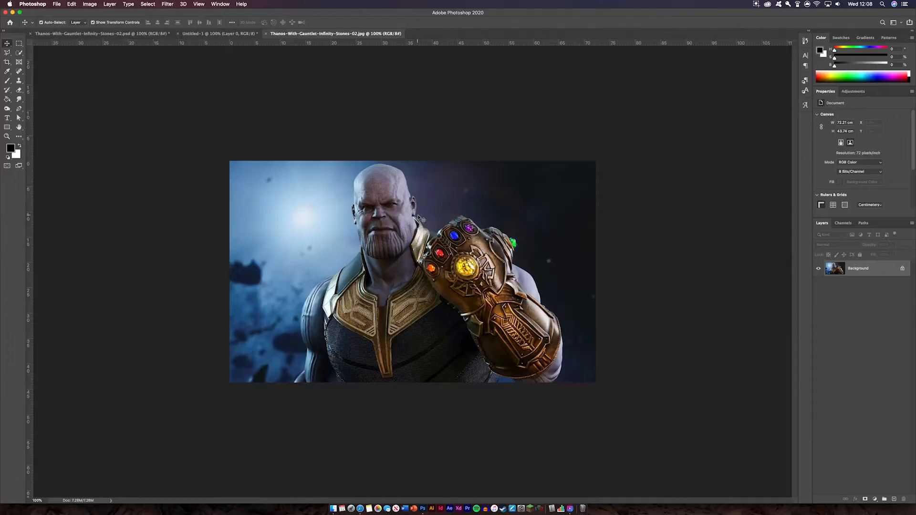
left_click(228, 34)
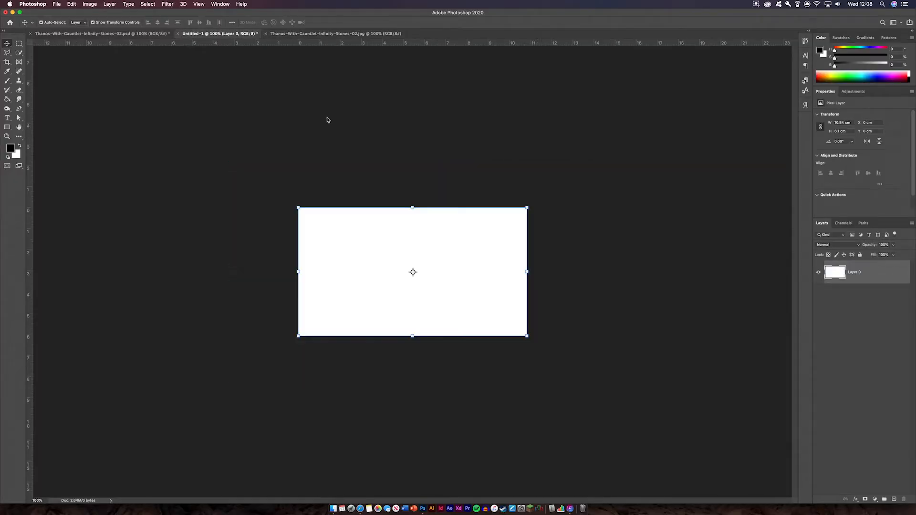
left_click(87, 4)
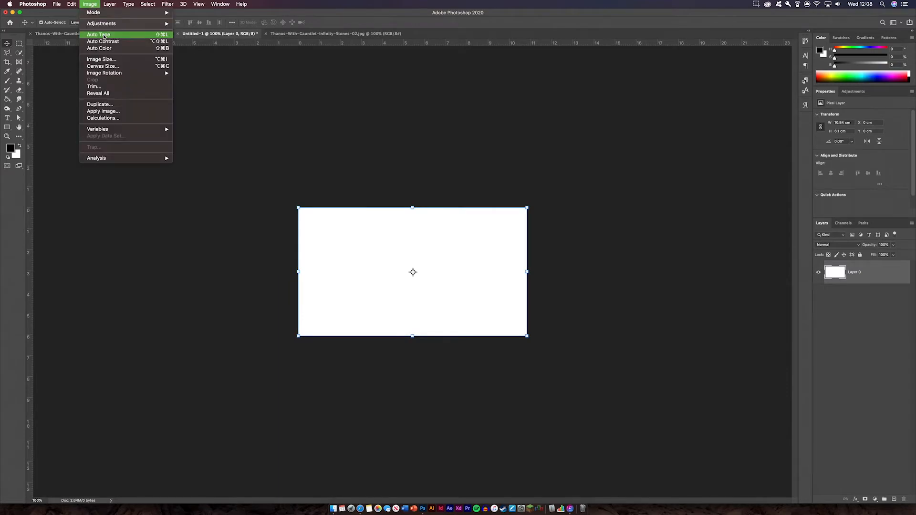
left_click(128, 59)
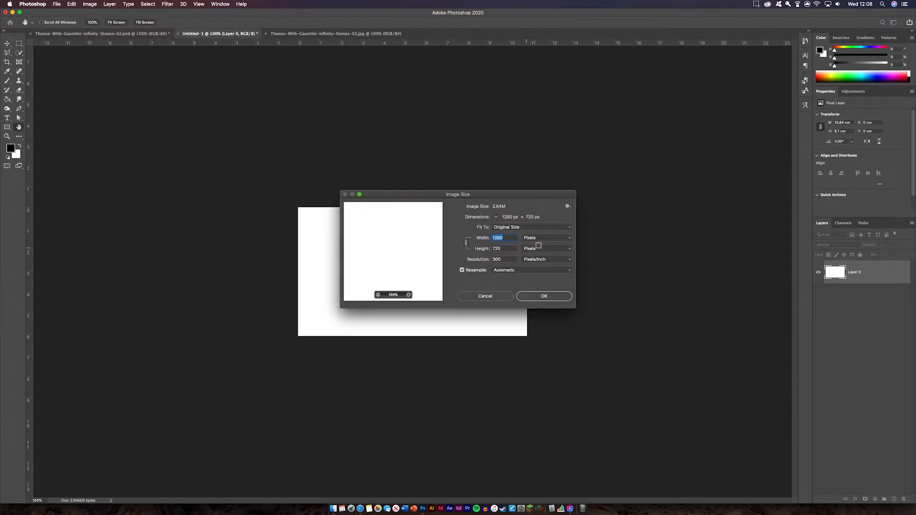
left_click(548, 298)
key("v")
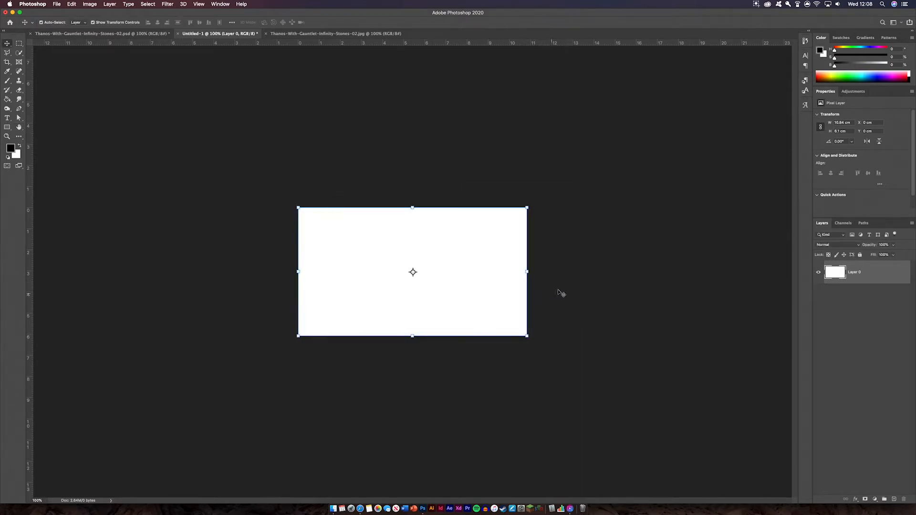
Add a gradient fill layer above Layer 0 using the Foreground to Background preset.
left_click(875, 500)
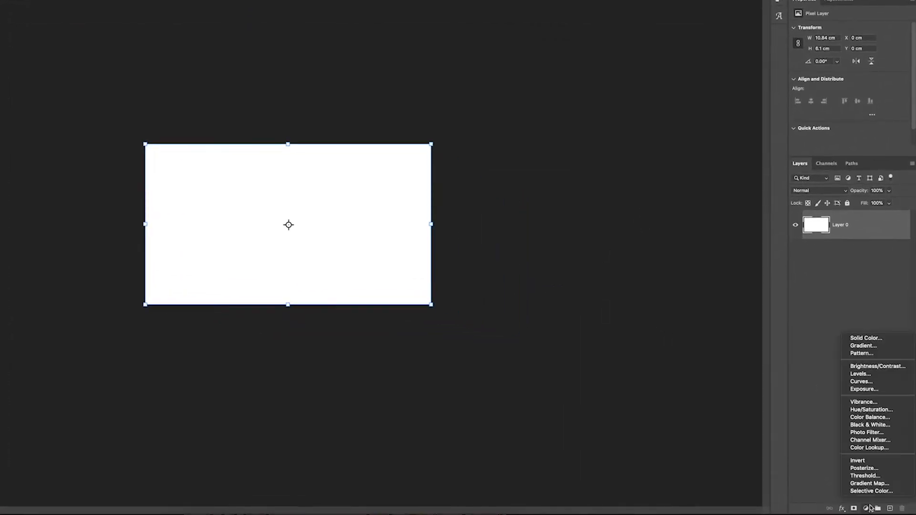
left_click(885, 346)
left_click(552, 113)
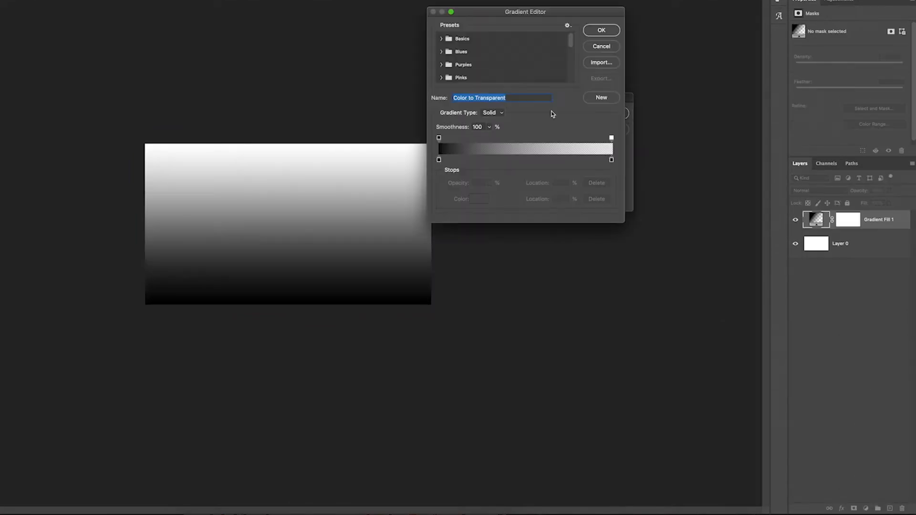
left_click(442, 39)
left_click(458, 52)
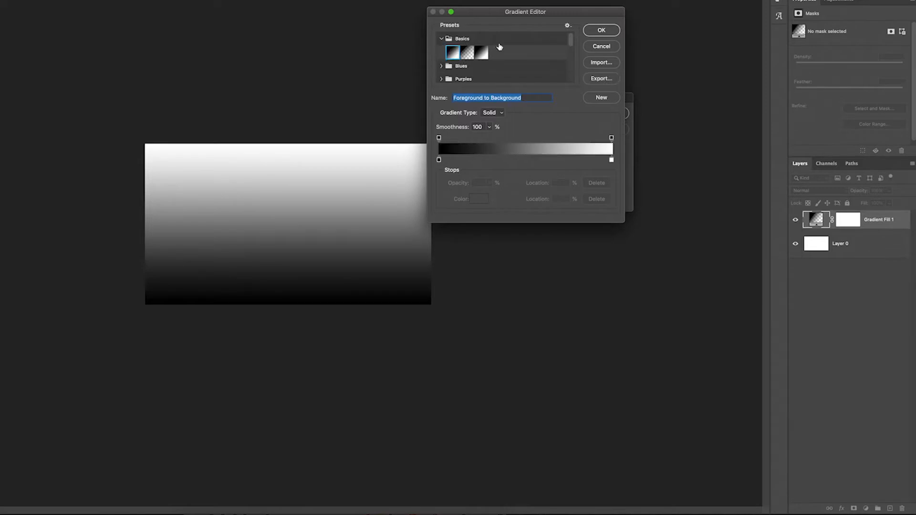
left_click(596, 30)
Make the gradient fill radial with a scale of 320% and reverse its colours.
left_click(548, 135)
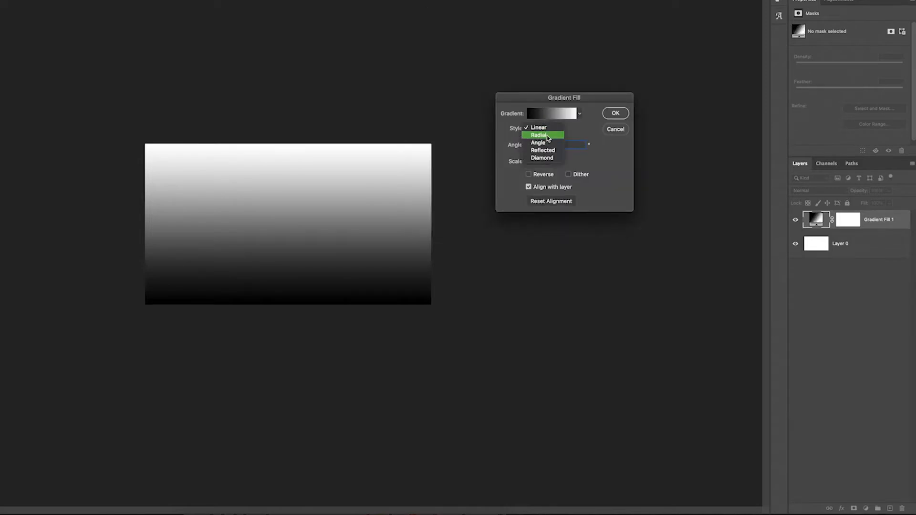
left_click(548, 136)
left_click_drag(511, 163, 610, 159)
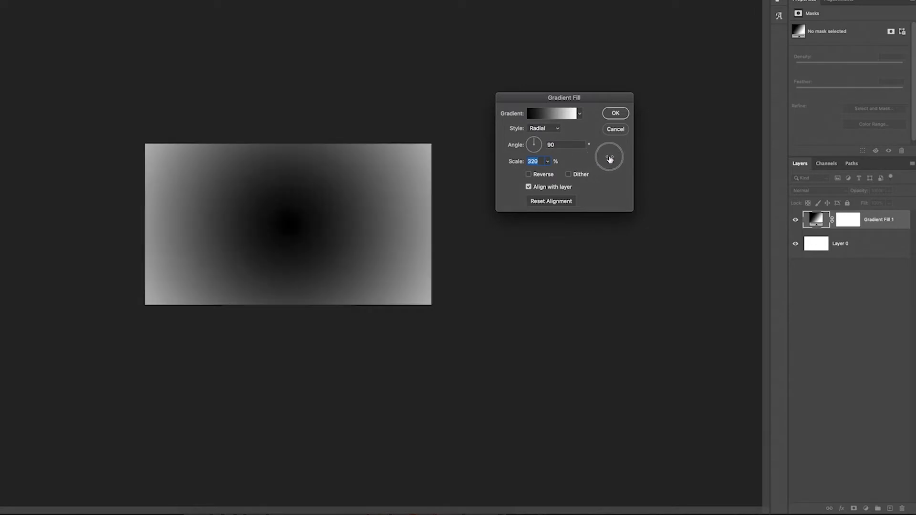
left_click(528, 174)
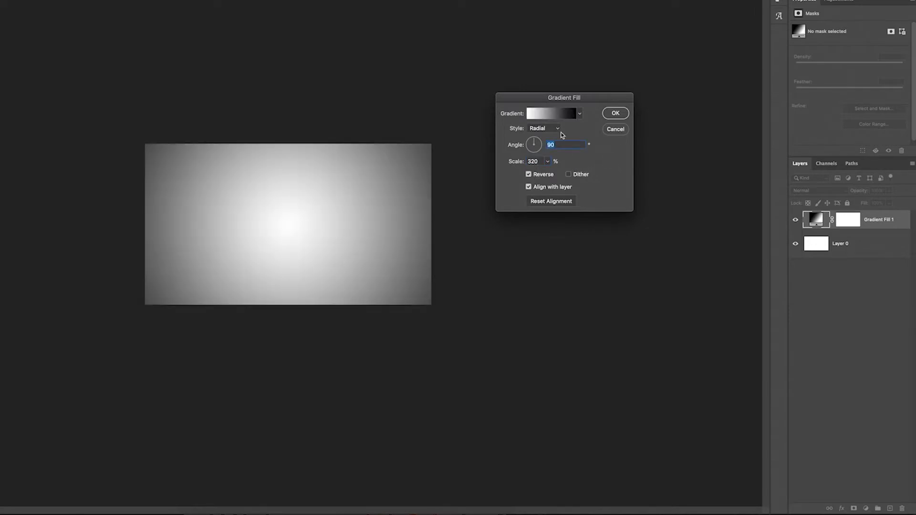
left_click(622, 109)
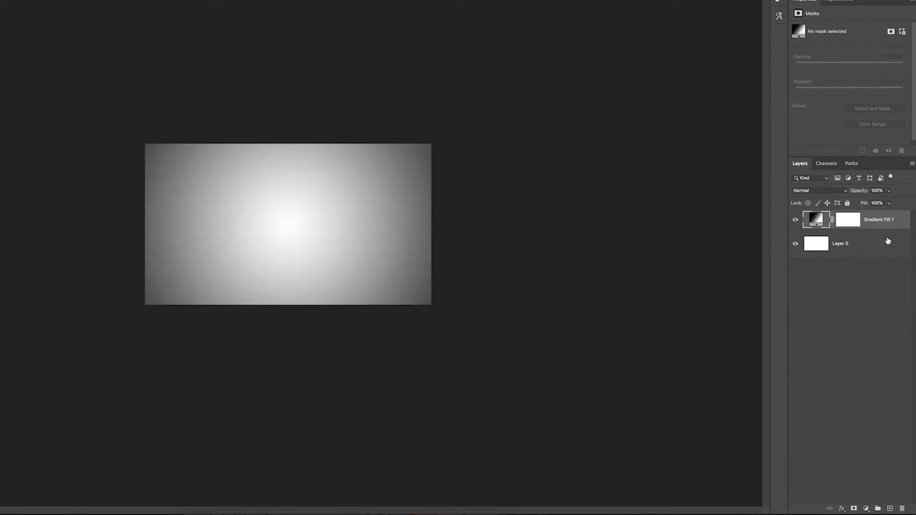
Group the gradient fill layer with the white Layer 0 and name the group bg.
key("ctrl+t")
left_click(884, 243)
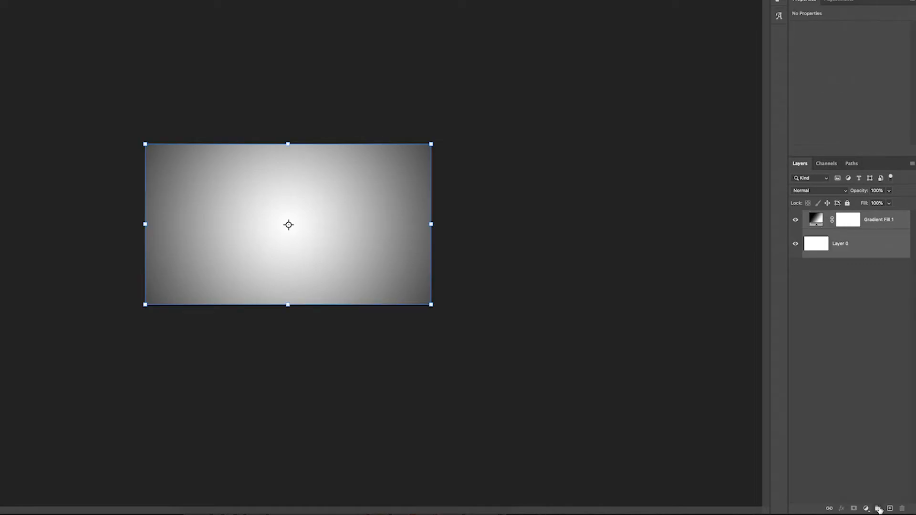
left_click(879, 510)
double_click(827, 216)
type("bg")
key("Return")
left_click(663, 232)
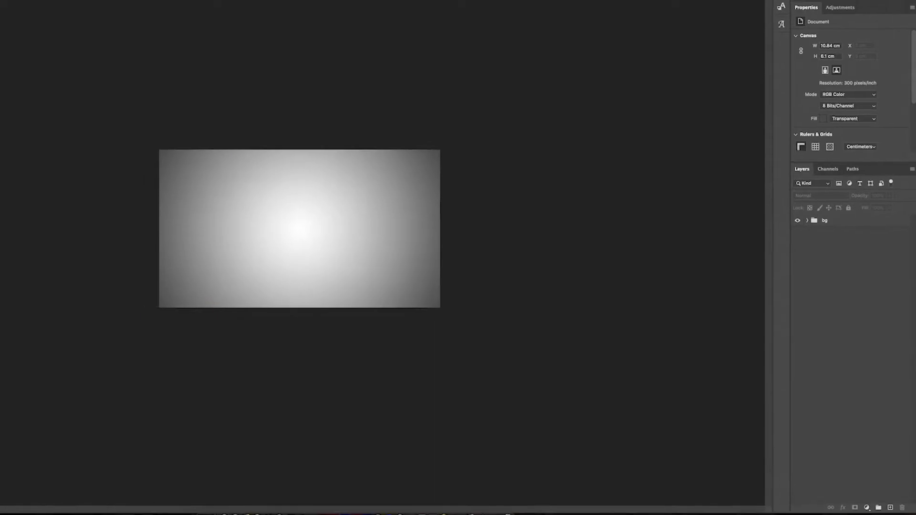
Switch to the Thanos JPG document and unlock its Background layer.
left_click(298, 34)
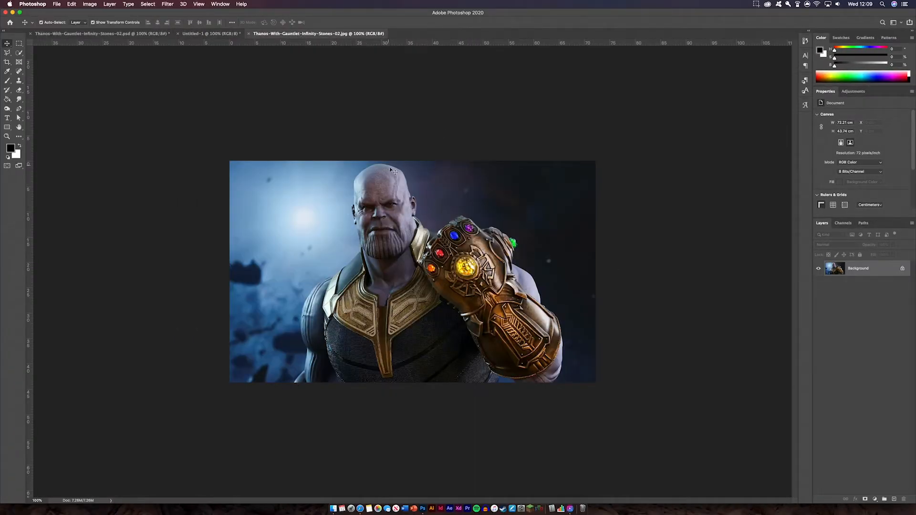
left_click(903, 269)
left_click(663, 397)
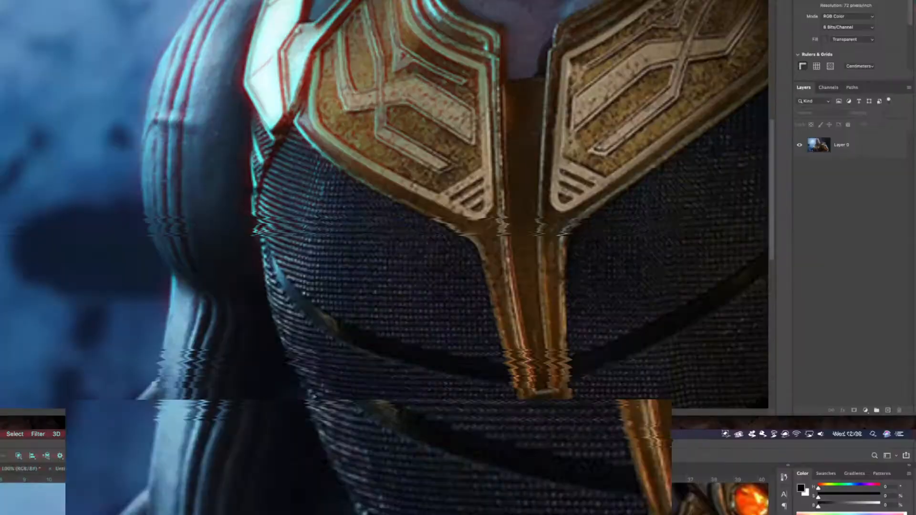
Start a Pen path at the canvas's bottom edge and trace the outer edge of the arm opposite the gauntlet.
left_click(250, 435)
left_click_drag(284, 391, 292, 386)
left_click(292, 383)
left_click_drag(296, 354, 297, 349)
left_click_drag(303, 309, 303, 294)
left_click(302, 292)
left_click_drag(284, 257, 280, 243)
left_click_drag(277, 197, 278, 186)
Continue the Pen path over the shoulder and along the armour up to the collar.
scroll(278, 187, "up", 5)
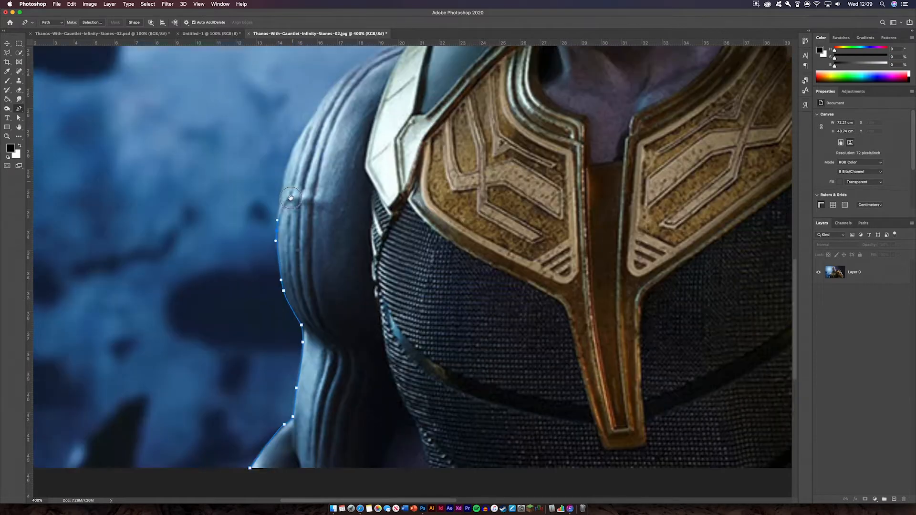
left_click_drag(265, 270, 275, 256)
mouse_move(293, 223)
left_mouse_down()
mouse_move(331, 178)
mouse_move(373, 154)
left_mouse_up()
left_click_drag(391, 152, 401, 141)
scroll(401, 140, "up", 6)
scroll(402, 140, "right", 3)
mouse_move(328, 297)
left_mouse_down()
mouse_move(358, 272)
mouse_move(325, 253)
left_mouse_up()
left_click(391, 236)
Continue the Pen path up the neck and jaw and around the ear on the arm's side.
scroll(391, 237, "up", 4)
scroll(391, 236, "right", 3)
left_click(335, 294)
left_click(324, 218)
left_click_drag(315, 217, 312, 214)
scroll(308, 217, "up", 3)
left_click_drag(311, 258, 302, 218)
left_click_drag(301, 205, 303, 196)
left_click(308, 193)
left_click(312, 192)
Continue the Pen path over the crown and down the head's far side to the second ear.
scroll(313, 192, "up", 7)
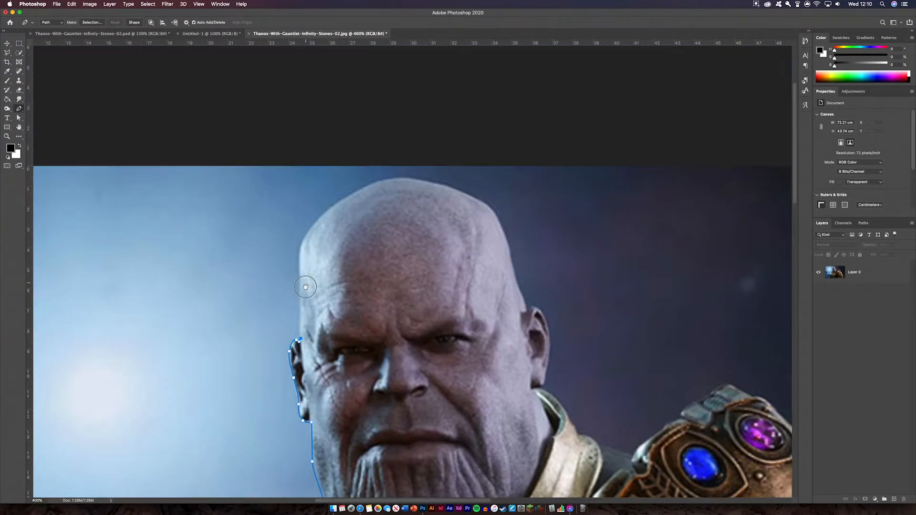
left_click_drag(299, 268, 302, 261)
left_click_drag(325, 230, 337, 223)
left_click_drag(448, 205, 466, 212)
mouse_move(493, 227)
left_mouse_down()
mouse_move(500, 233)
mouse_move(373, 123)
left_mouse_up()
left_click_drag(378, 148, 384, 162)
left_click(384, 176)
left_click(393, 202)
left_click(398, 219)
Continue the Pen path around the second ear and along the neck and collar to the gauntlet.
left_click_drag(404, 215, 407, 215)
left_click(415, 226)
left_click(421, 242)
left_click(418, 279)
left_click(415, 293)
left_click(401, 298)
left_click(417, 300)
left_click(430, 309)
left_click(443, 329)
left_click(448, 344)
left_click(459, 345)
left_click(502, 364)
Continue the Pen path over the gauntlet's knuckles above the blue and purple stones.
left_click(515, 350)
left_click(540, 332)
left_click(551, 324)
left_click(566, 309)
left_click(576, 307)
left_click_drag(595, 292, 603, 293)
left_click_drag(603, 293, 363, 264)
left_click(383, 276)
left_click(394, 278)
left_click(412, 293)
left_click(438, 319)
left_click(452, 317)
Continue the Pen path along the gauntlet's thumb side and around the green stone.
left_click_drag(513, 325, 397, 250)
left_click(408, 260)
left_click(423, 264)
left_click(436, 281)
left_click(443, 278)
left_click(458, 285)
left_click(462, 297)
left_click(469, 307)
left_click(460, 320)
left_click(453, 322)
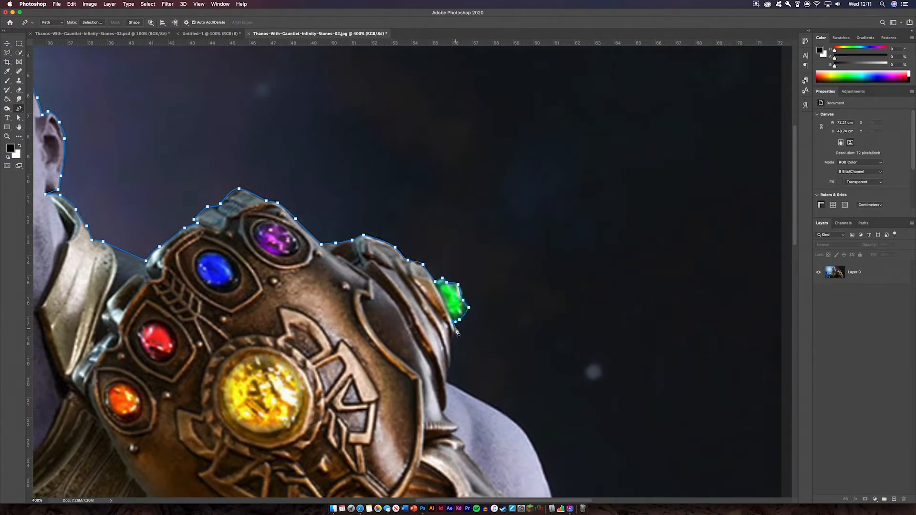
left_click(457, 330)
Continue the Pen path below the green stone and along the upper arm behind the gauntlet.
left_click_drag(457, 330, 357, 202)
left_click(351, 214)
left_click(353, 236)
left_click(347, 246)
left_click_drag(423, 304, 426, 306)
left_click_drag(449, 352, 352, 171)
left_click(359, 201)
left_click(362, 226)
left_click(374, 242)
Continue the Pen path around the gauntlet's cuff and elbow down to the canvas's bottom edge.
left_click(398, 264)
left_click(419, 275)
left_click(403, 242)
left_click(403, 287)
left_click(401, 330)
left_click_drag(395, 368, 423, 320)
left_click_drag(402, 349, 392, 355)
Trace the gap beneath the gauntlet, run the path below the canvas and close it at its starting point.
left_click(266, 356)
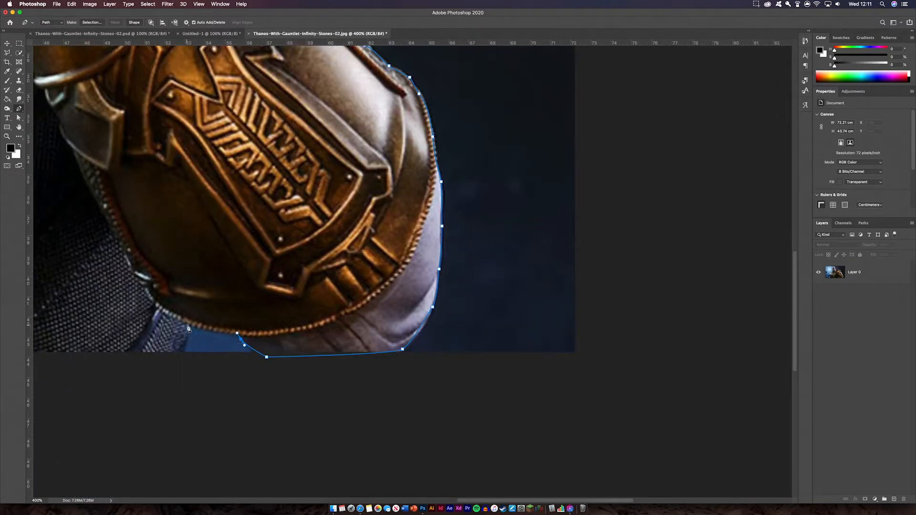
left_click(187, 326)
left_click(181, 358)
left_click_drag(183, 363, 661, 318)
left_click_drag(209, 339, 591, 345)
left_click(591, 346)
left_click(223, 316)
Load the work path as a selection and add a layer mask from it to Layer 0.
key("super+minus")
key("super+minus")
key("super+minus")
key("super+minus")
key("super+plus")
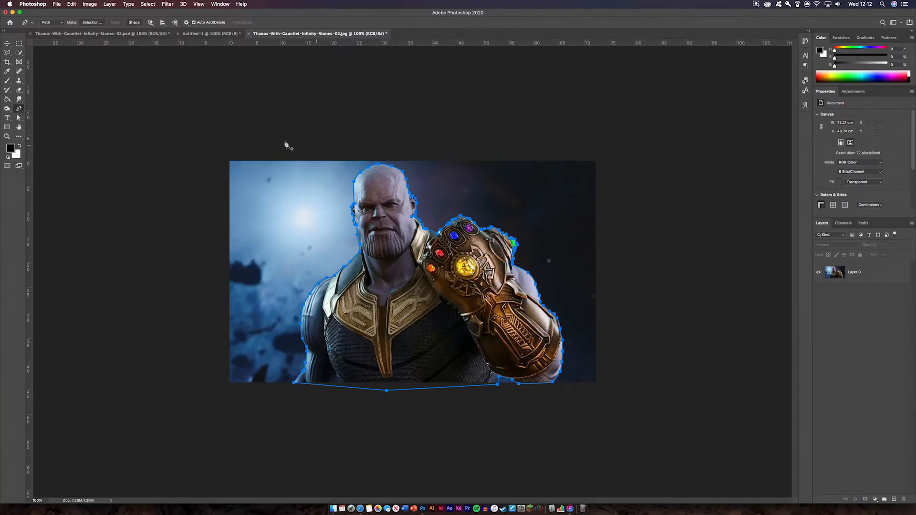
left_click(864, 224)
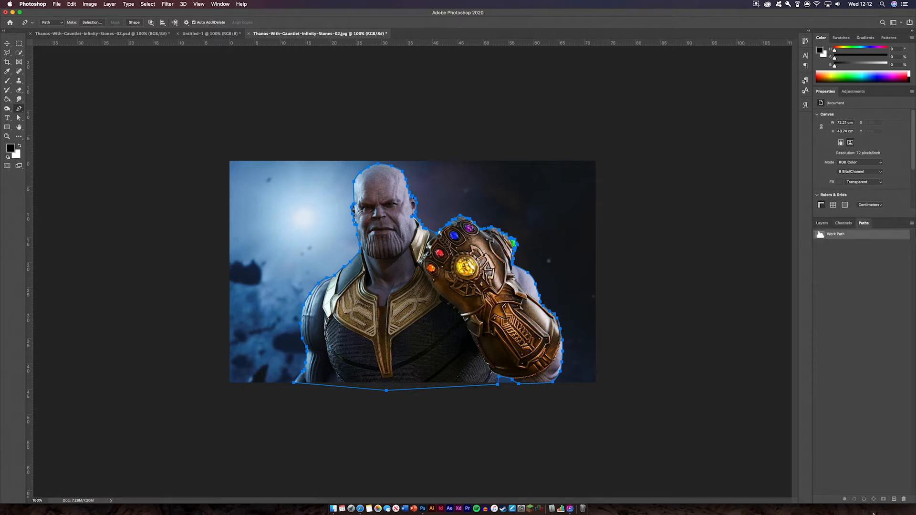
left_click(863, 498)
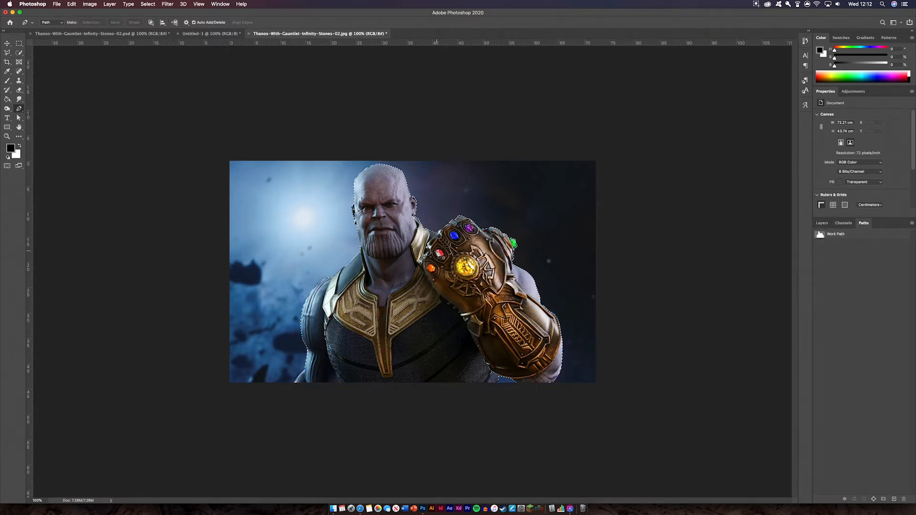
left_click(821, 223)
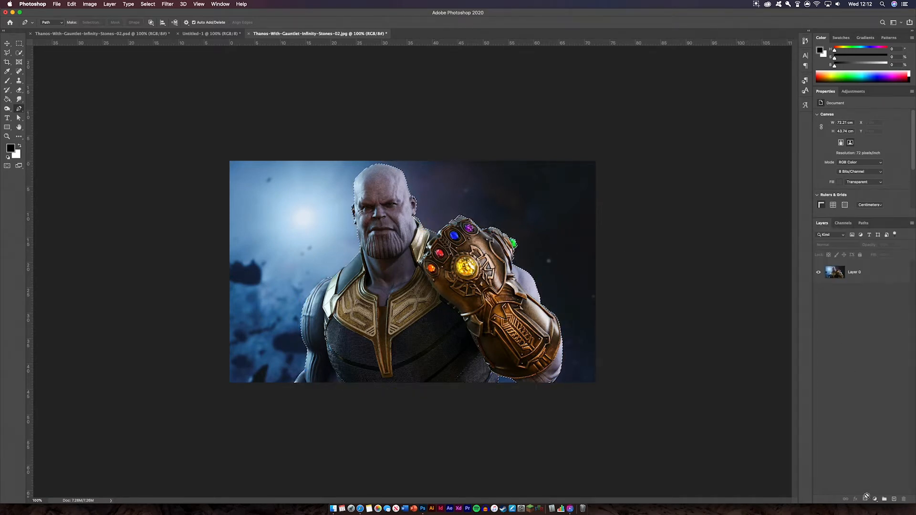
left_click(882, 276)
left_click(865, 499)
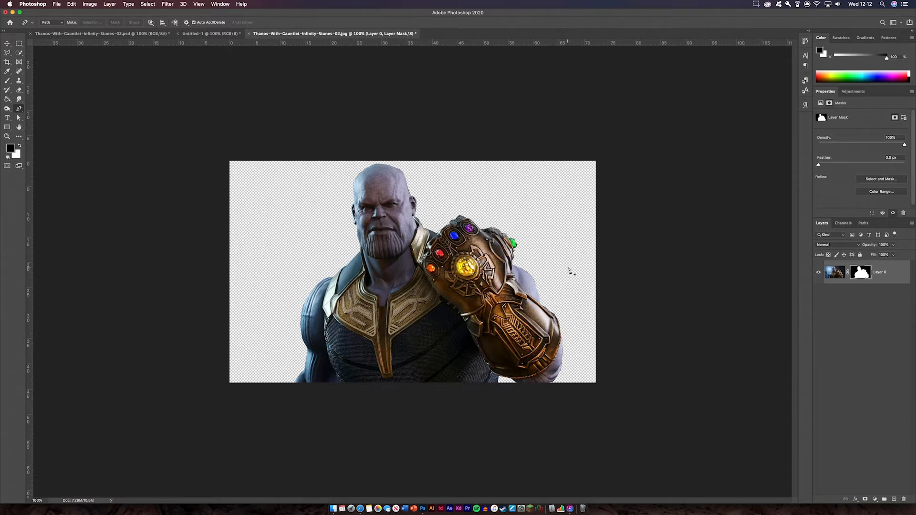
Move the masked figure into Untitled-1, scale it to about 55% and centre it on the canvas's bottom edge.
left_click(7, 42)
left_click_drag(436, 295, 434, 273)
left_click_drag(617, 275, 461, 275)
left_click_drag(348, 296, 408, 296)
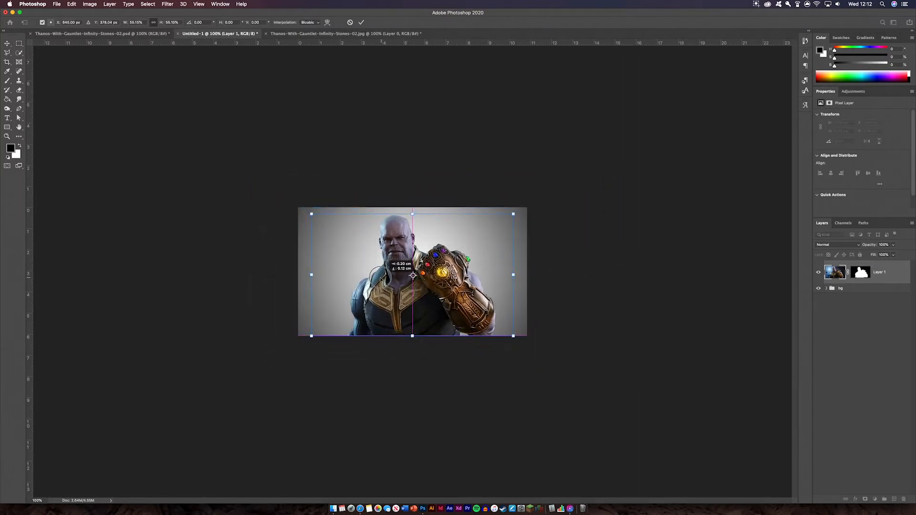
left_click(361, 22)
left_click(655, 321)
Duplicate the masked figure layer twice and apply the layer masks of both copies.
key("super+plus")
key("super+plus")
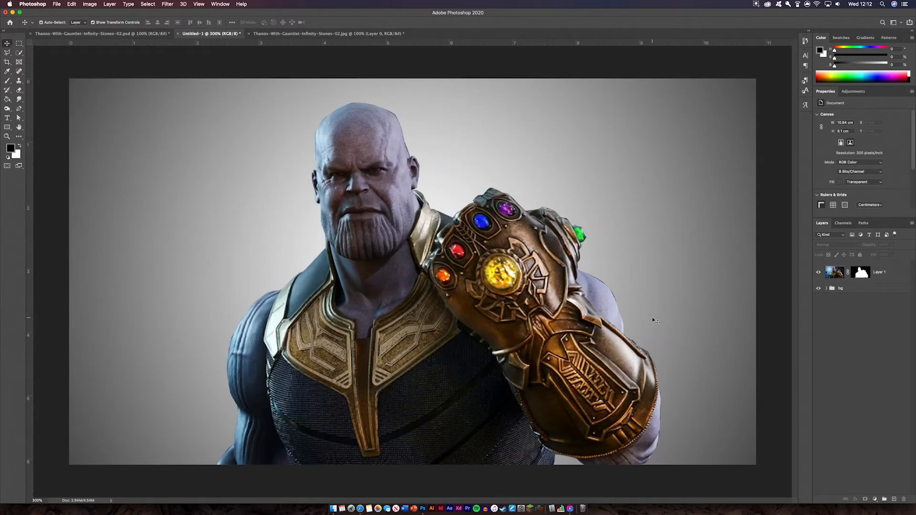
key("super+minus")
left_click(902, 275)
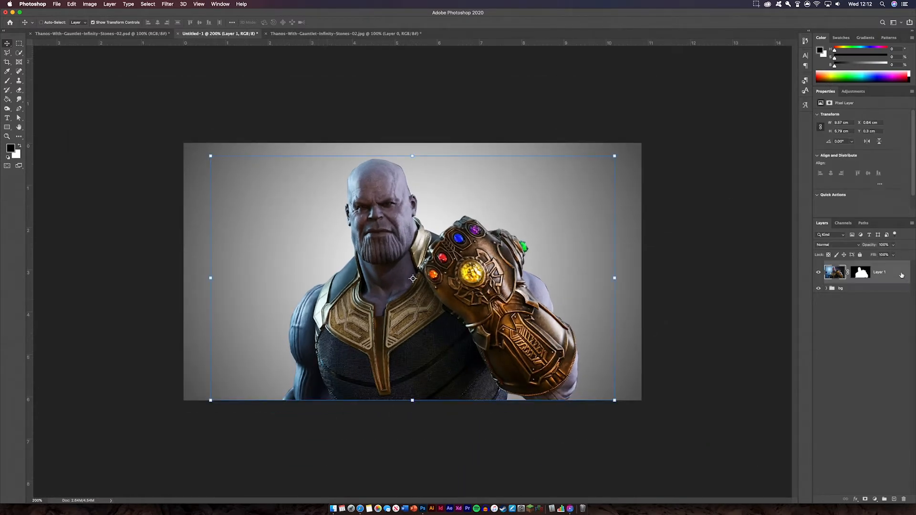
key("super+j")
key("super+j")
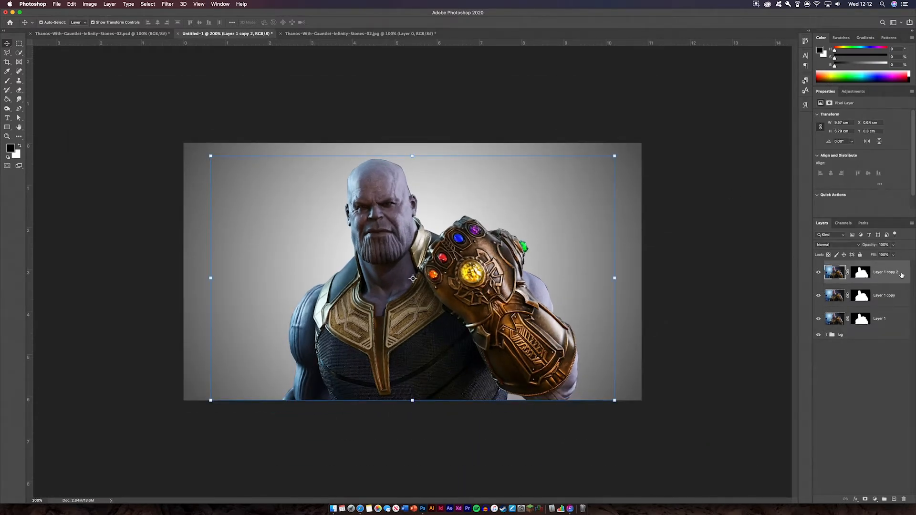
left_click(860, 299)
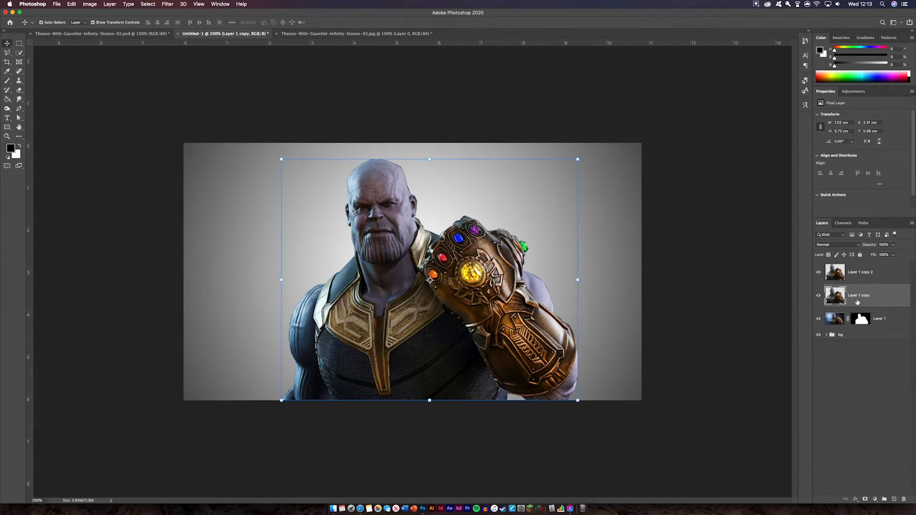
Rename the uppermost figure copy as liquify.
double_click(868, 272)
key("BackSpace")
type("liquify")
key("Return")
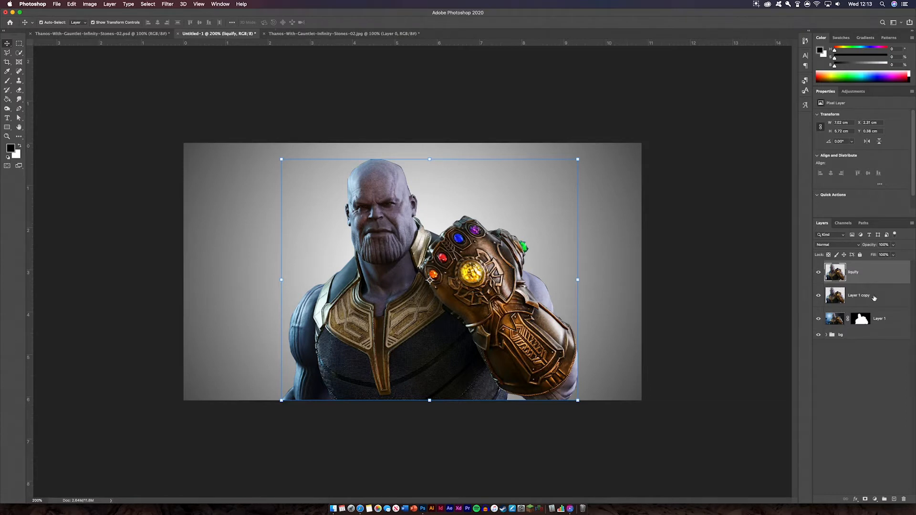
Apply Liquify to the liquify layer, warping the gauntlet, arm and head outward with a Forward Warp brush of size 500 and pressure 100.
left_click(874, 298)
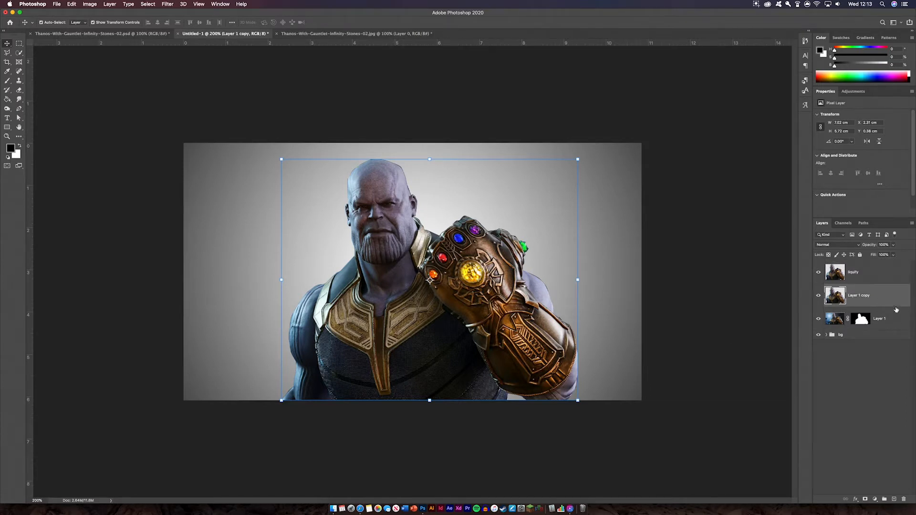
left_click(891, 277)
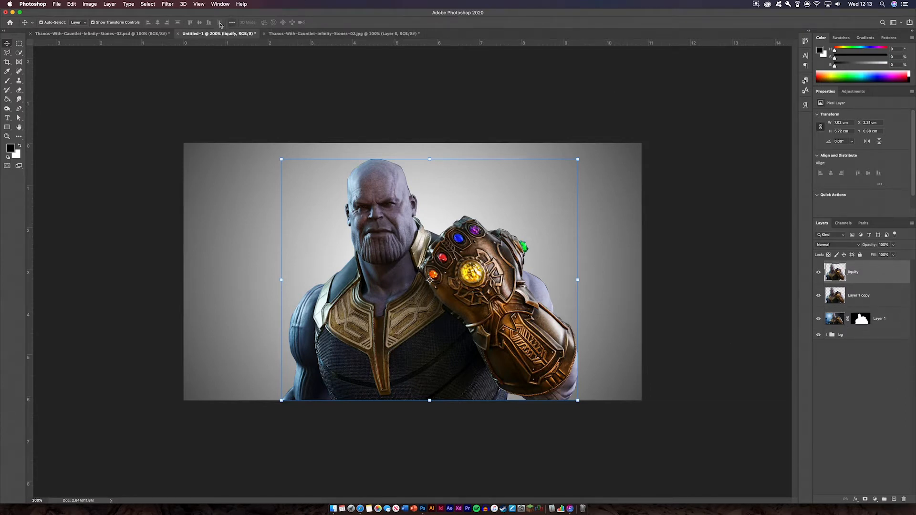
left_click(168, 4)
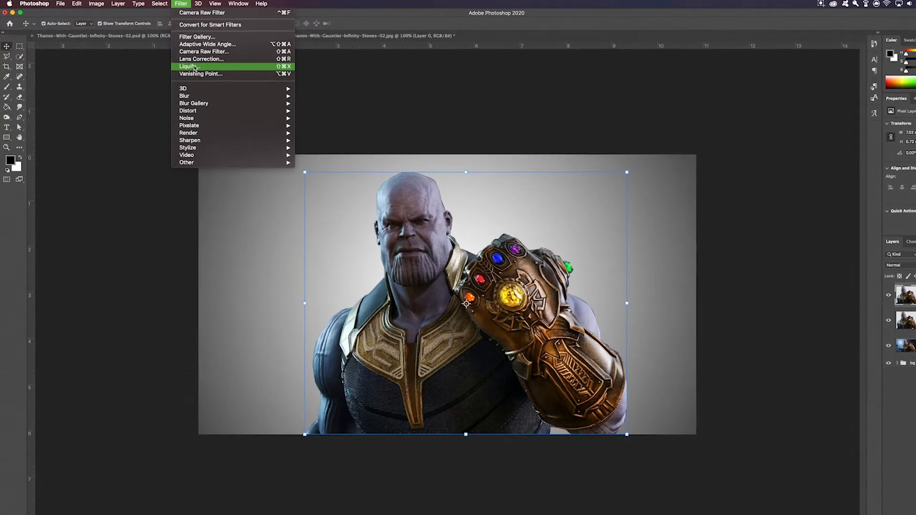
left_click(176, 62)
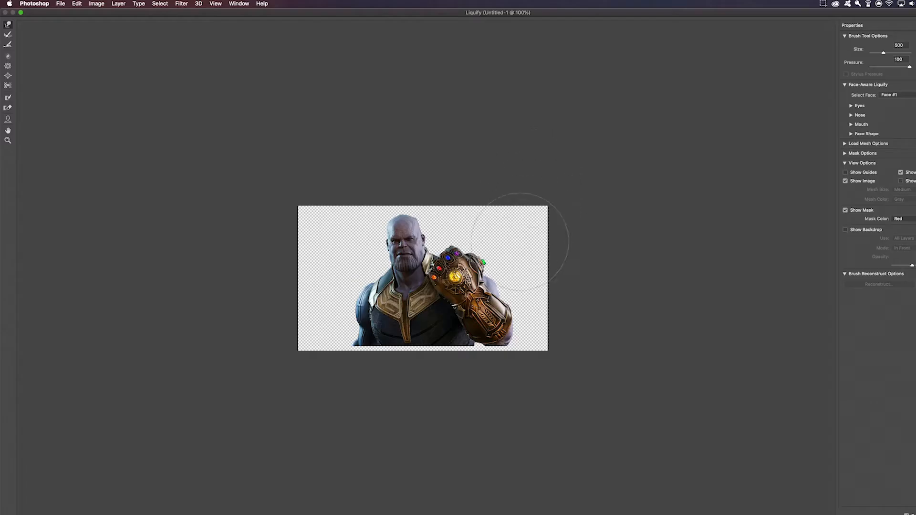
left_click(8, 24)
left_click_drag(430, 248, 487, 211)
mouse_move(417, 225)
left_mouse_down()
mouse_move(460, 191)
mouse_move(478, 206)
mouse_move(523, 182)
mouse_move(535, 200)
mouse_move(534, 266)
mouse_move(570, 258)
mouse_move(515, 306)
mouse_move(560, 257)
mouse_move(586, 249)
mouse_move(530, 316)
mouse_move(557, 301)
mouse_move(550, 283)
mouse_move(665, 280)
mouse_move(544, 312)
mouse_move(592, 357)
mouse_move(545, 362)
mouse_move(475, 338)
mouse_move(467, 353)
mouse_move(439, 349)
mouse_move(428, 374)
mouse_move(461, 323)
left_mouse_up()
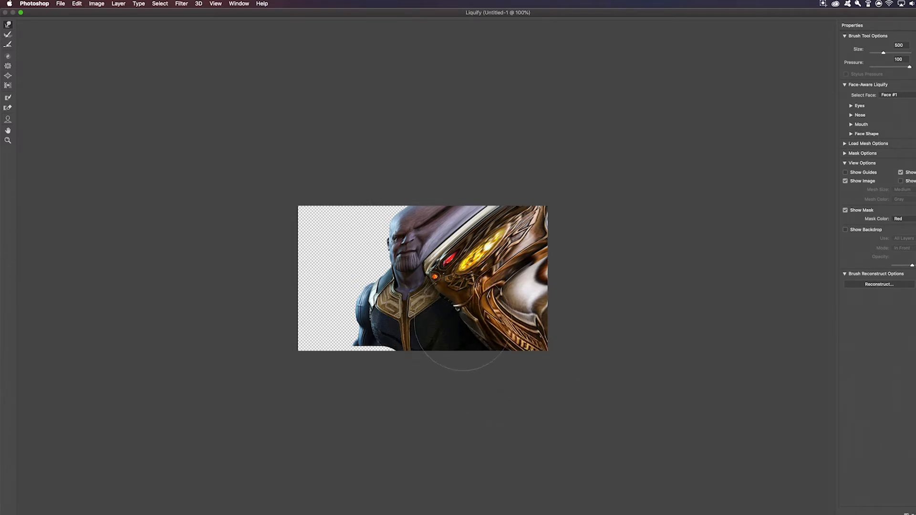
left_click_drag(422, 208, 416, 168)
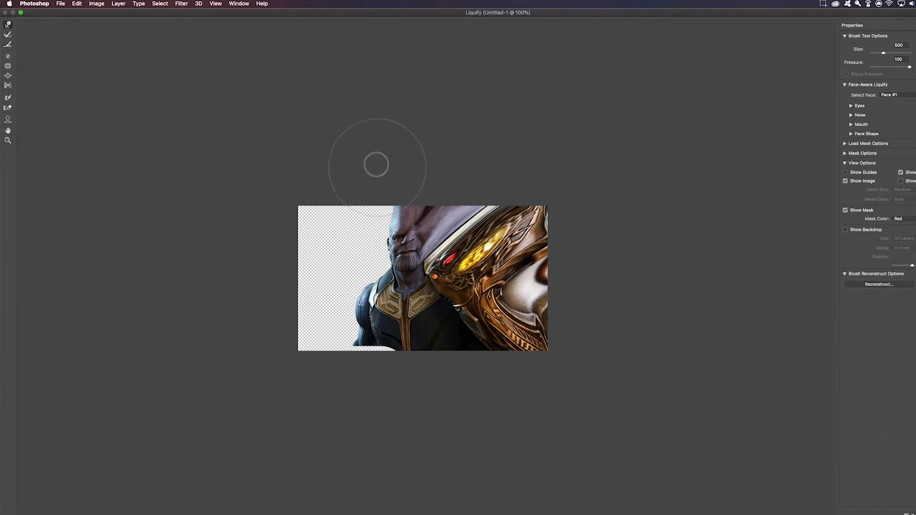
mouse_move(482, 250)
left_mouse_down()
mouse_move(605, 208)
mouse_move(579, 266)
mouse_move(593, 333)
mouse_move(520, 347)
mouse_move(544, 362)
left_mouse_up()
key("Return")
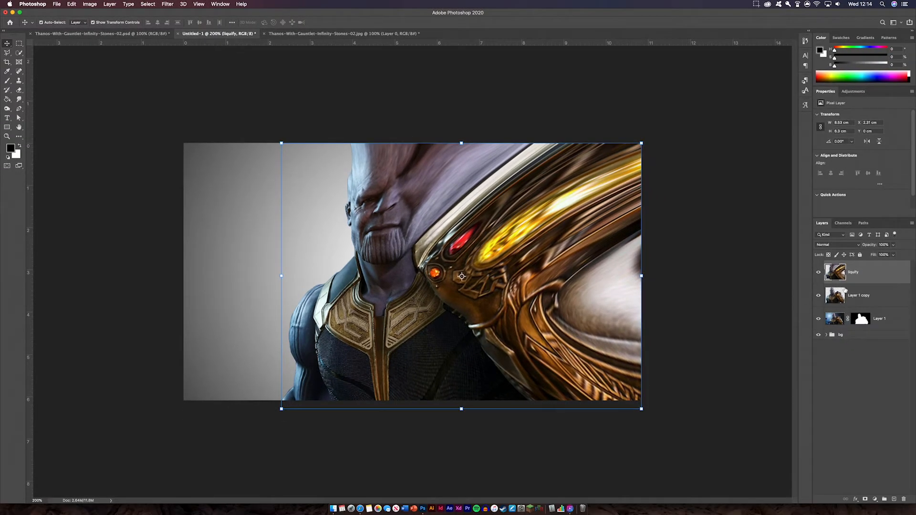
Add an inverted, black layer mask to the liquify layer and a white layer mask to Layer 1 copy.
left_click(865, 500)
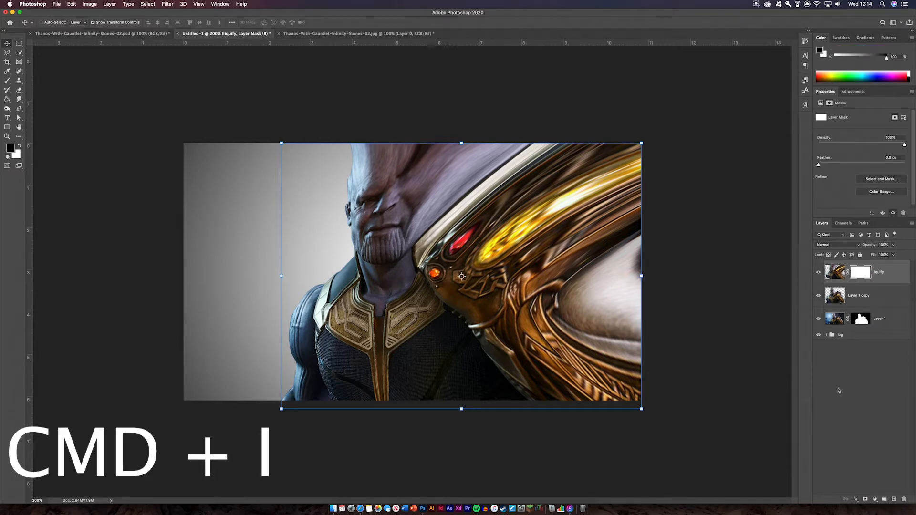
key("super+i")
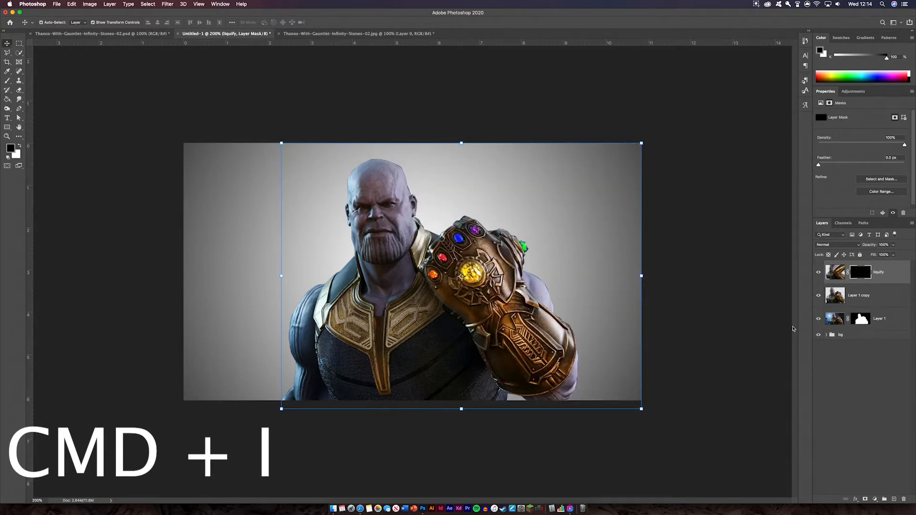
key("alt+bracketleft")
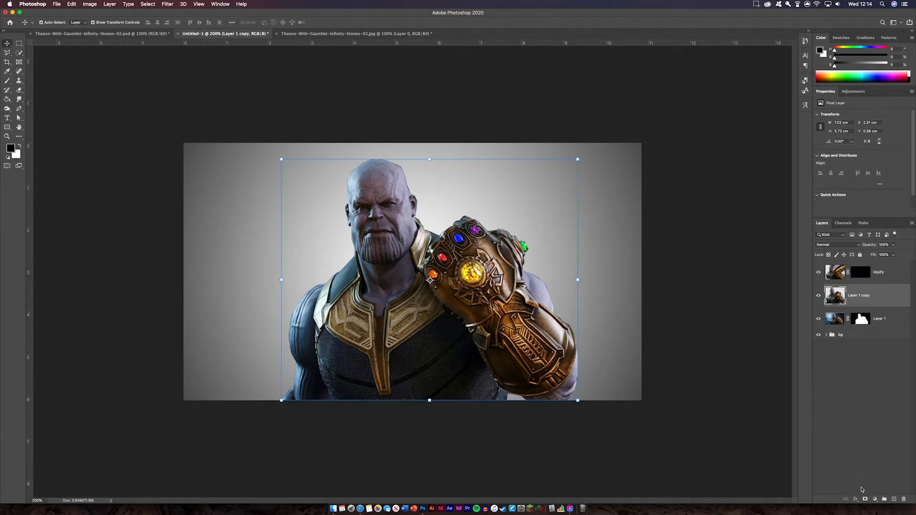
left_click(866, 500)
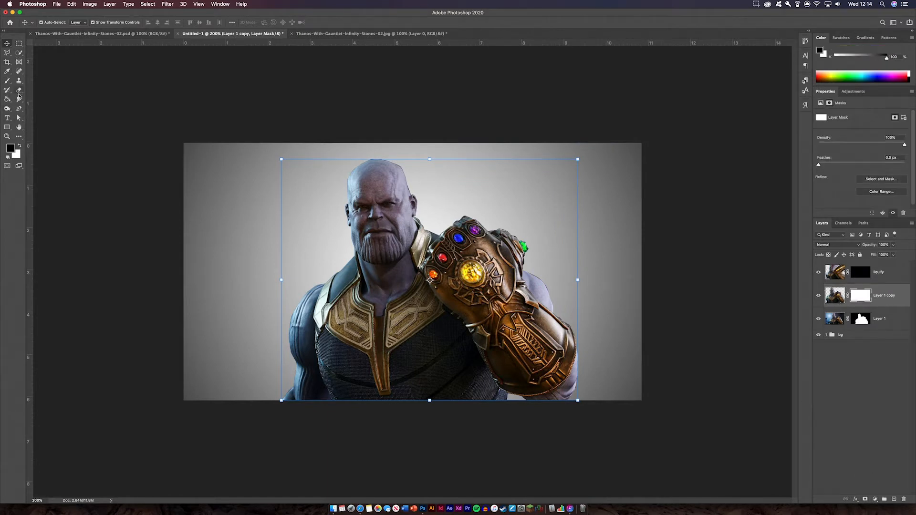
Choose the 002_Explosion brush from the Explosion_Brushes set for painting on the Layer 1 copy mask.
key("b")
left_click(52, 23)
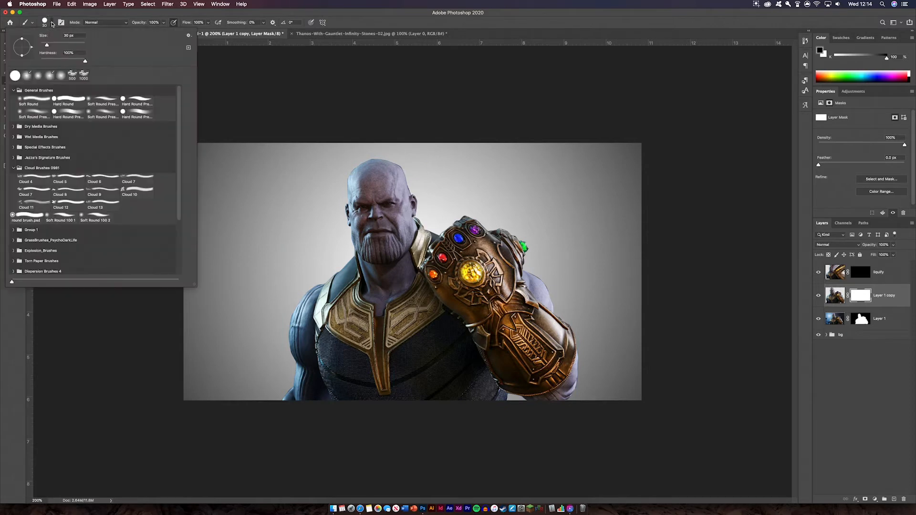
scroll(68, 228, "down", 2)
left_click(13, 159)
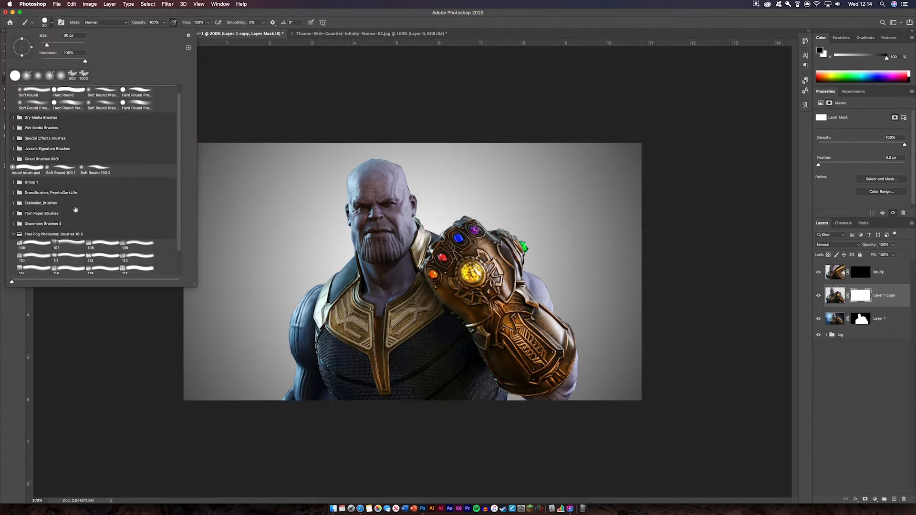
scroll(13, 204, "up", 2)
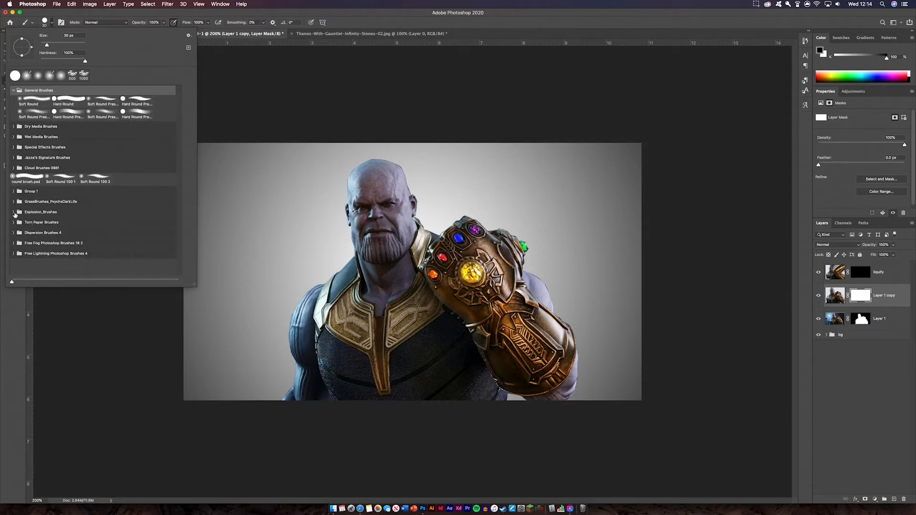
left_click(12, 212)
left_click(65, 226)
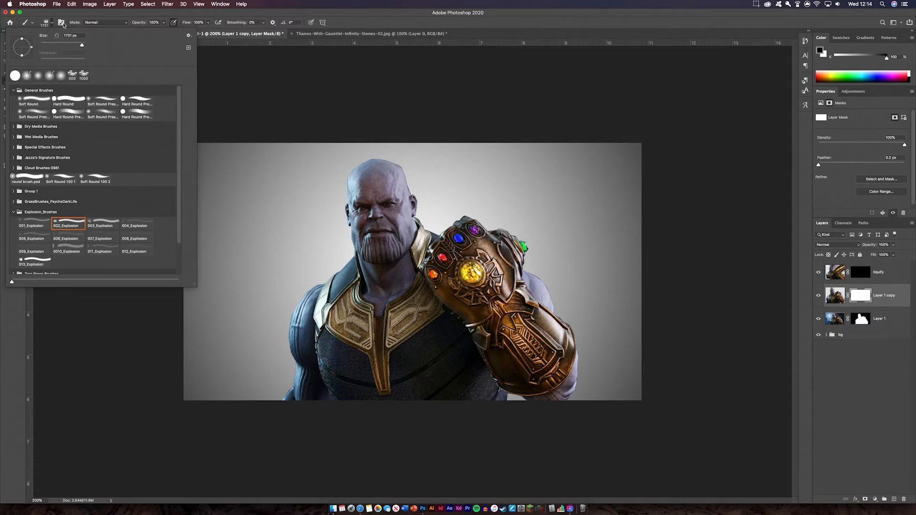
left_click(53, 24)
Shrink the explosion brush, rotate its tip to -24° and try a dab beside the gauntlet on the Layer 1 copy mask.
key("bracketleft")
key("bracketleft")
key("bracketleft")
key("bracketleft")
key("bracketleft")
key("bracketleft")
key("bracketleft")
key("bracketleft")
key("bracketleft")
key("bracketleft")
key("bracketleft")
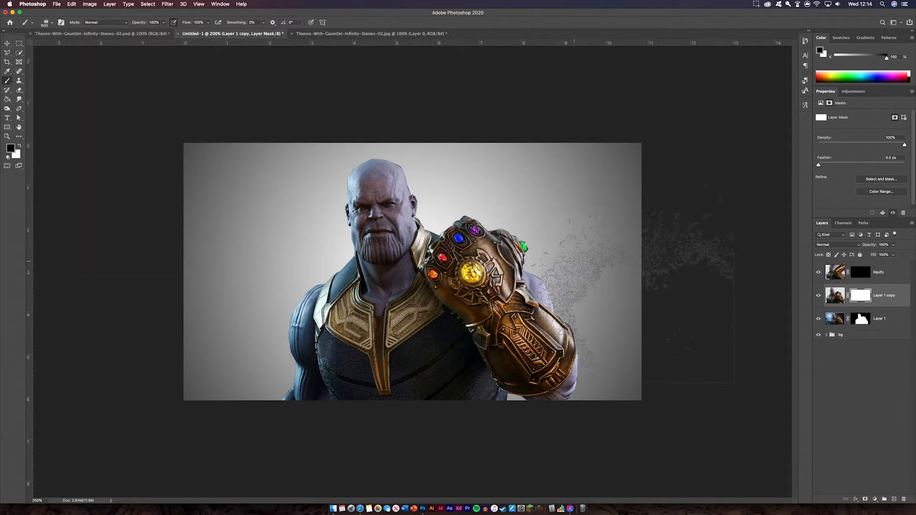
left_click(61, 22)
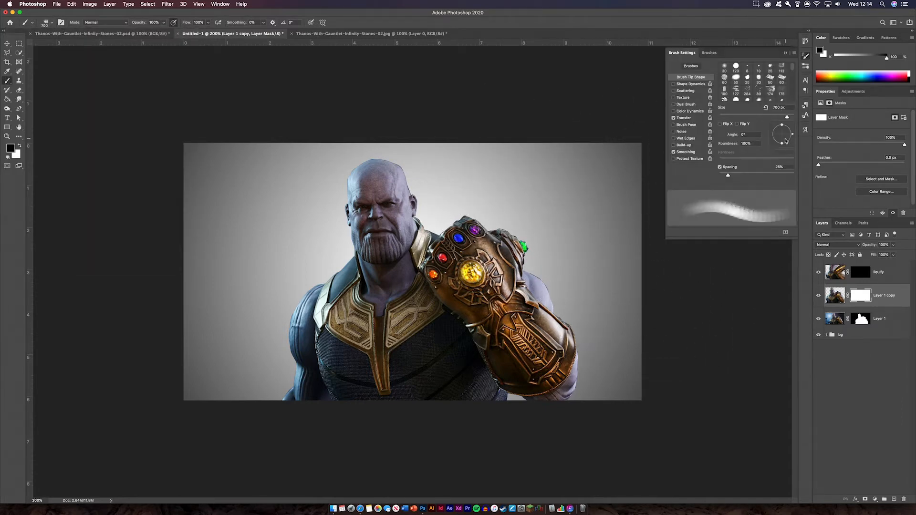
left_click_drag(790, 138, 791, 137)
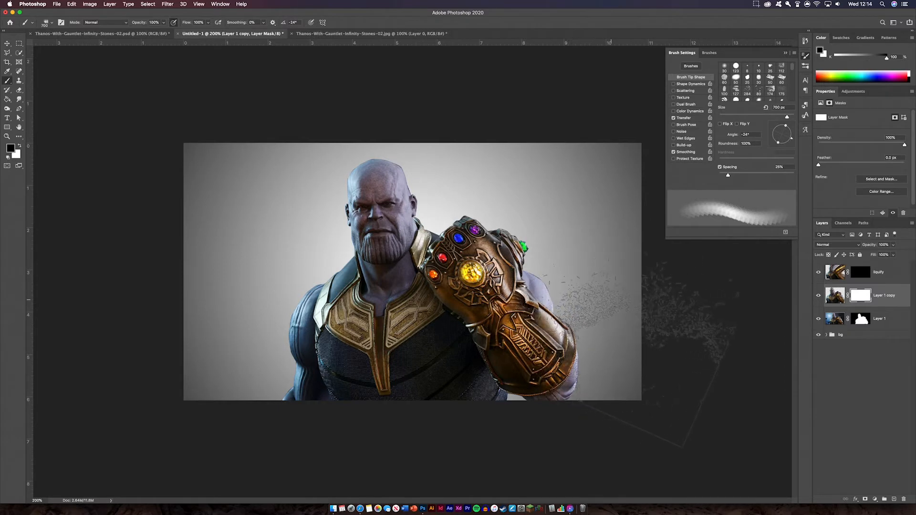
left_click(616, 311)
key("super+z")
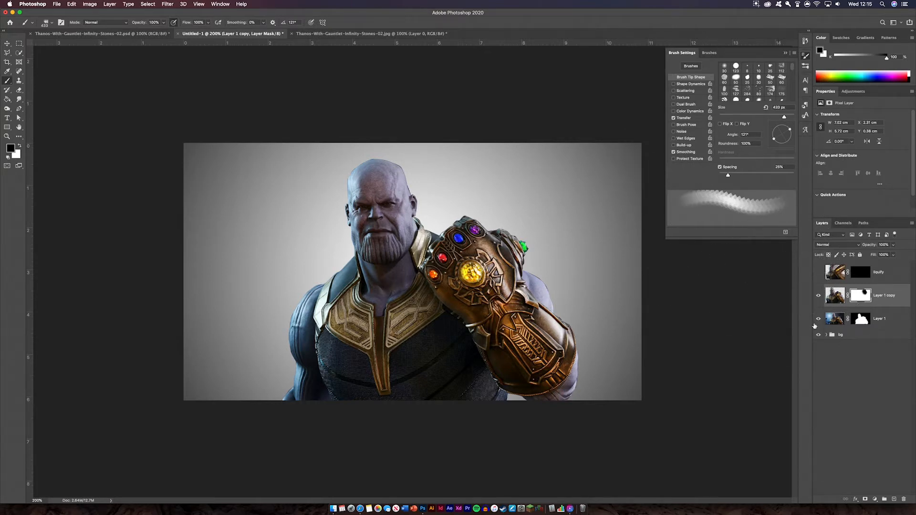
Hide Layer 1 and erode the outer edge of the gauntlet and forearm on the Layer 1 copy mask with the 433 px tip rotated to 70°.
left_click(820, 319)
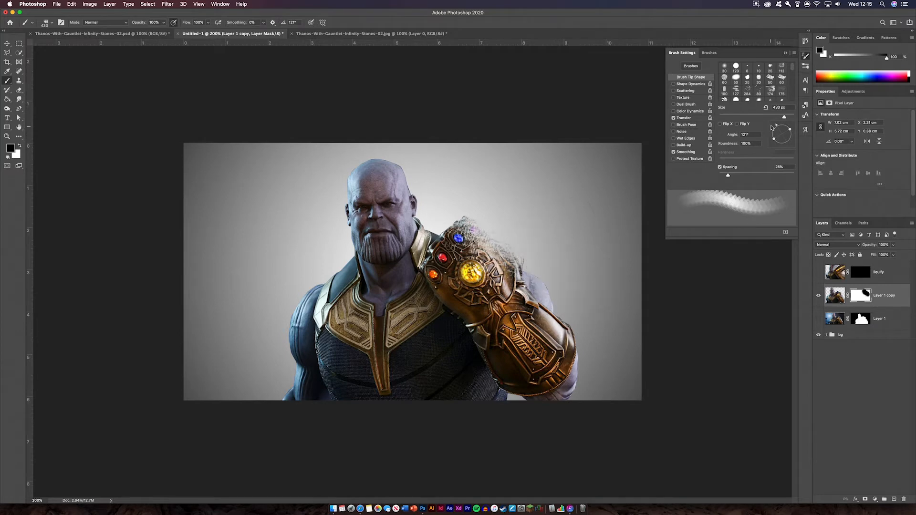
left_click_drag(772, 128, 774, 130)
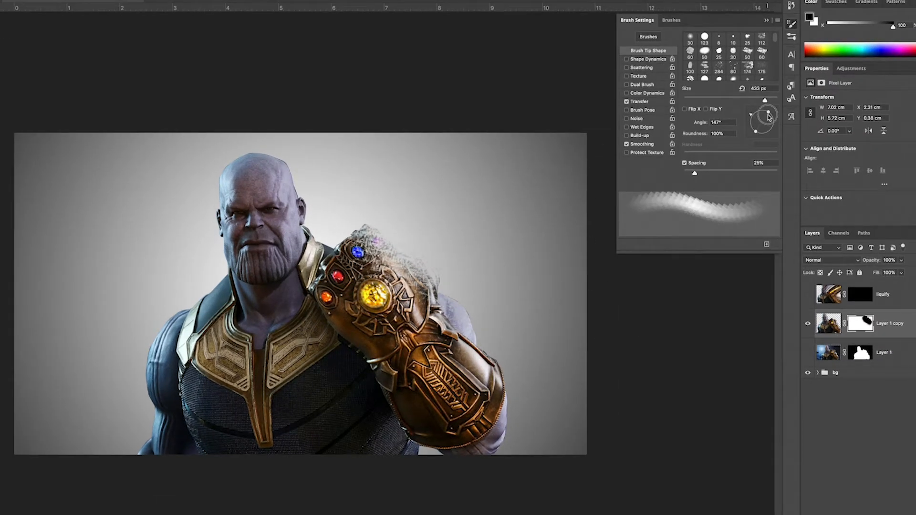
left_click(766, 109)
left_click(430, 278)
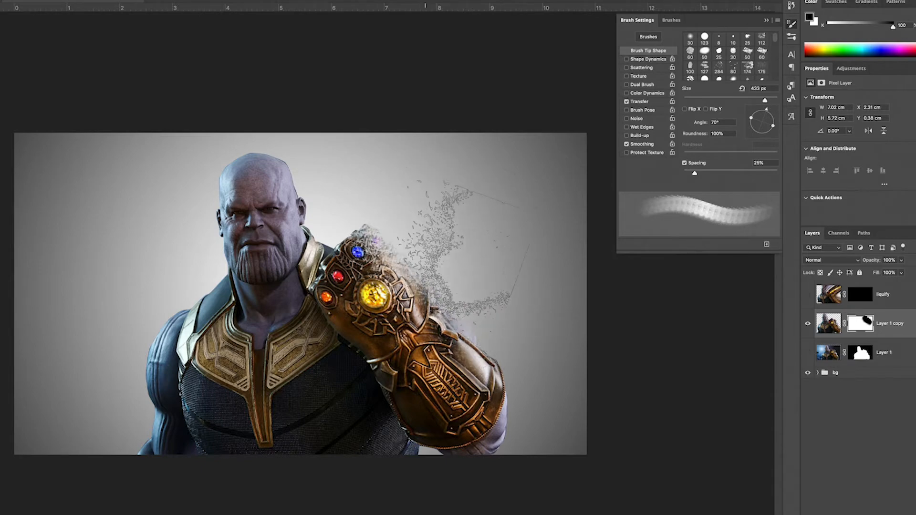
left_click(505, 364)
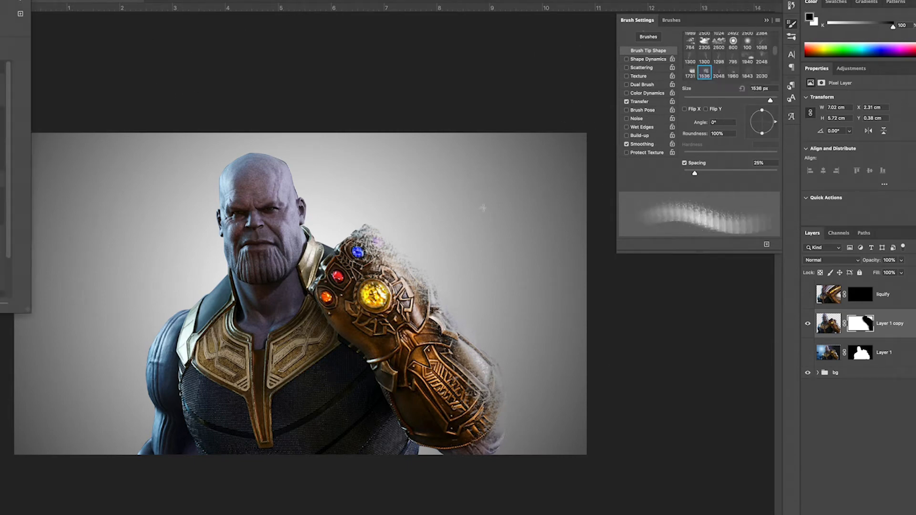
Erode the head's side, shoulder and gauntlet on the Layer 1 copy mask, using the second explosion tip at 348 px, 52° and 186 px, 78°.
left_click_drag(770, 101, 769, 101)
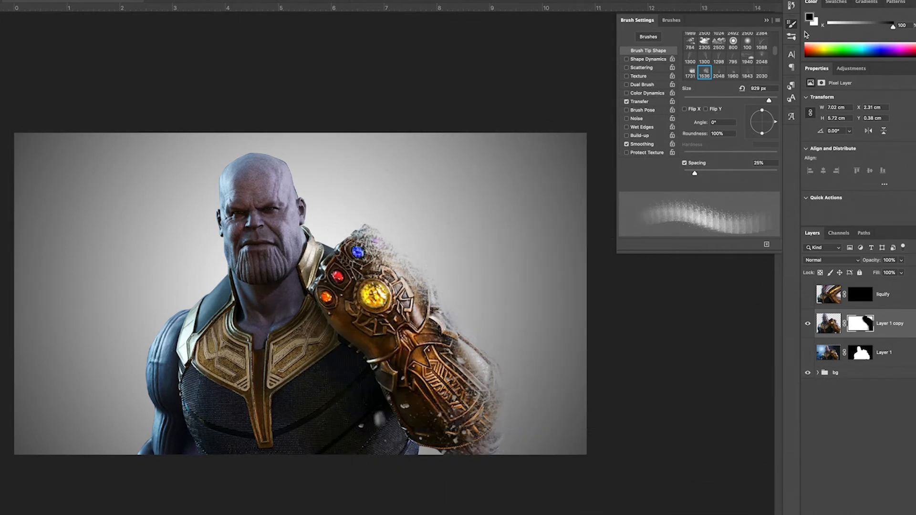
left_click_drag(776, 122, 774, 114)
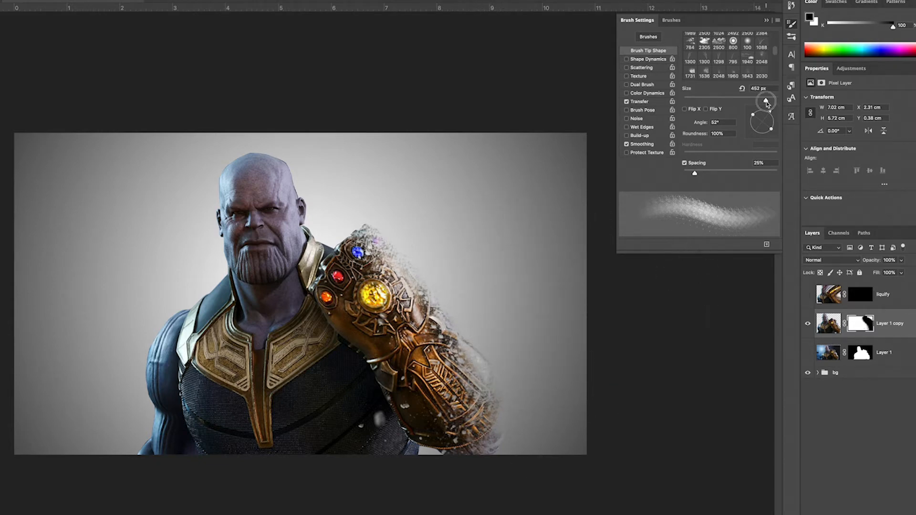
left_click_drag(767, 104, 761, 104)
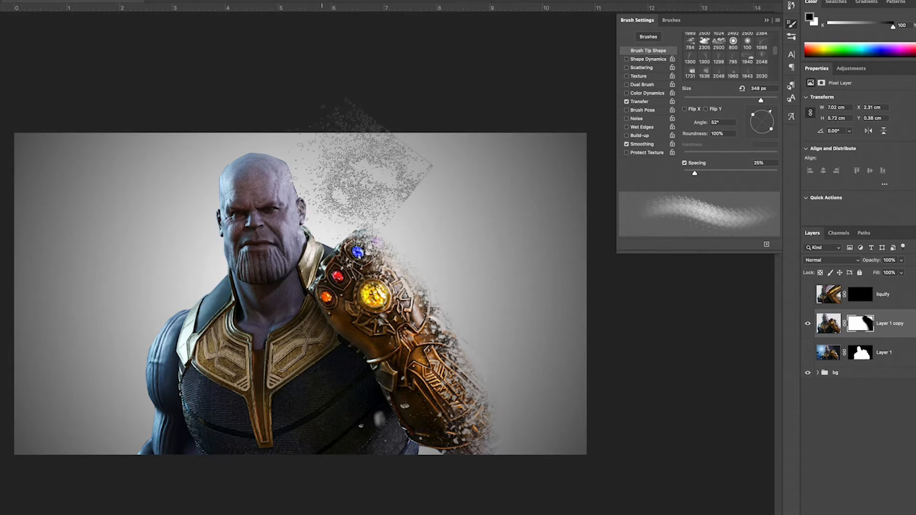
left_click(303, 154)
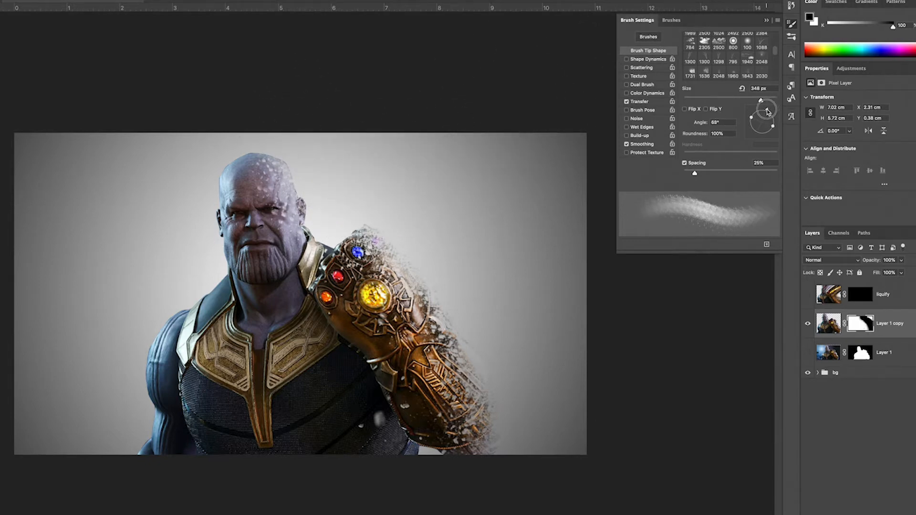
left_click_drag(754, 101, 751, 101)
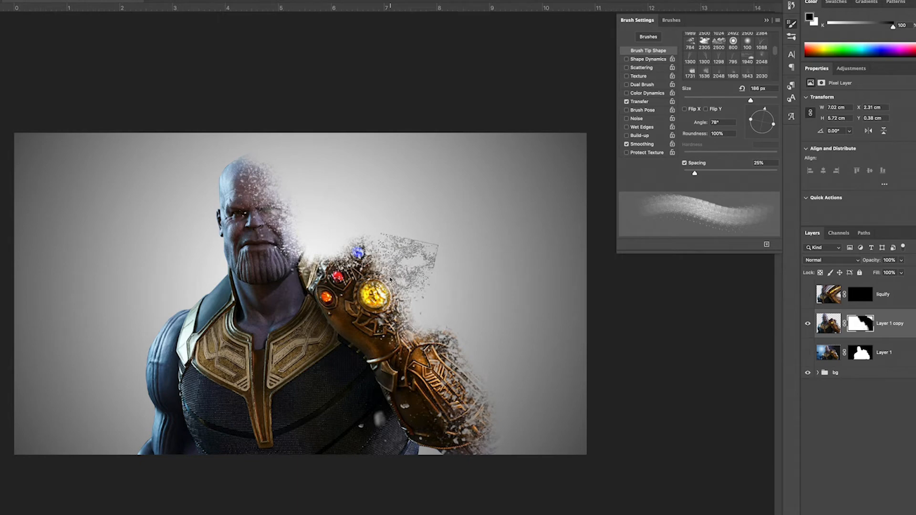
left_click(352, 240)
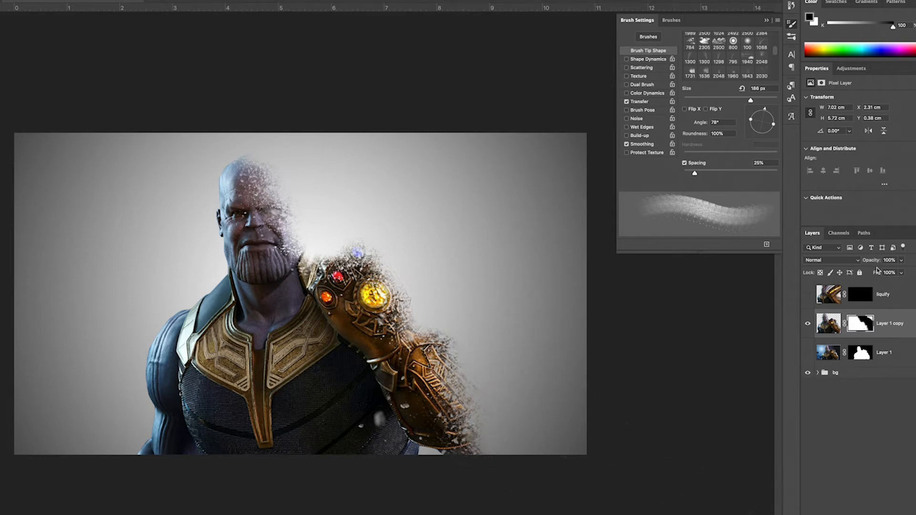
Target the liquify layer's mask with white as the painting colour and show the layer.
left_click(859, 293)
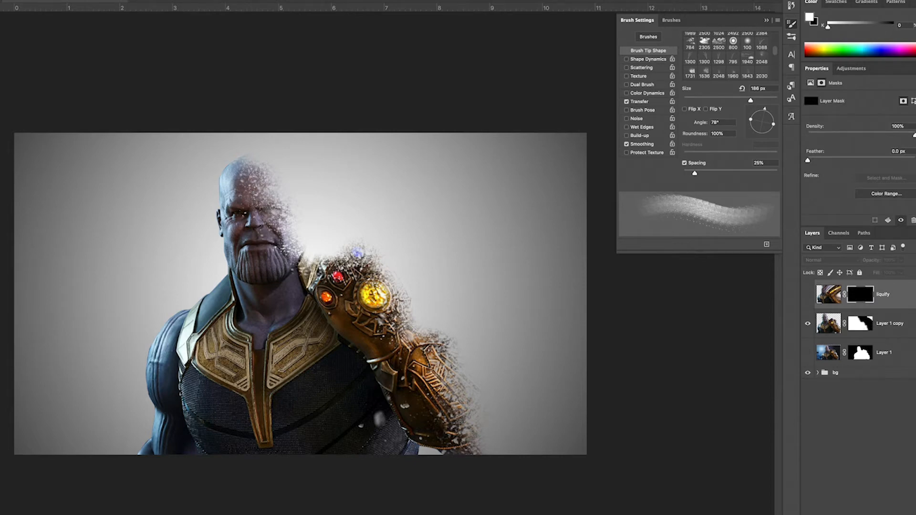
left_click(466, 262)
left_click(425, 157)
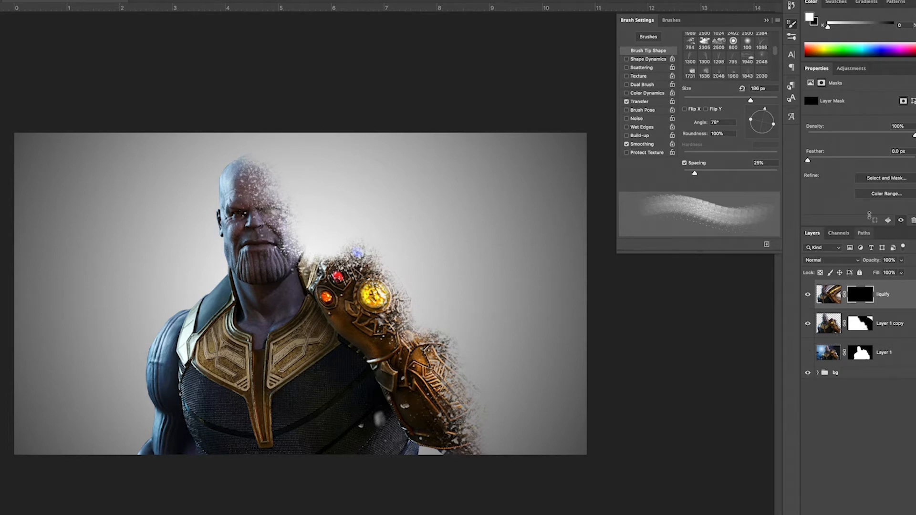
Try a white dab above the gauntlet on the liquify mask with the tip at 367 px and -142°, and undo it.
left_click_drag(769, 122, 742, 136)
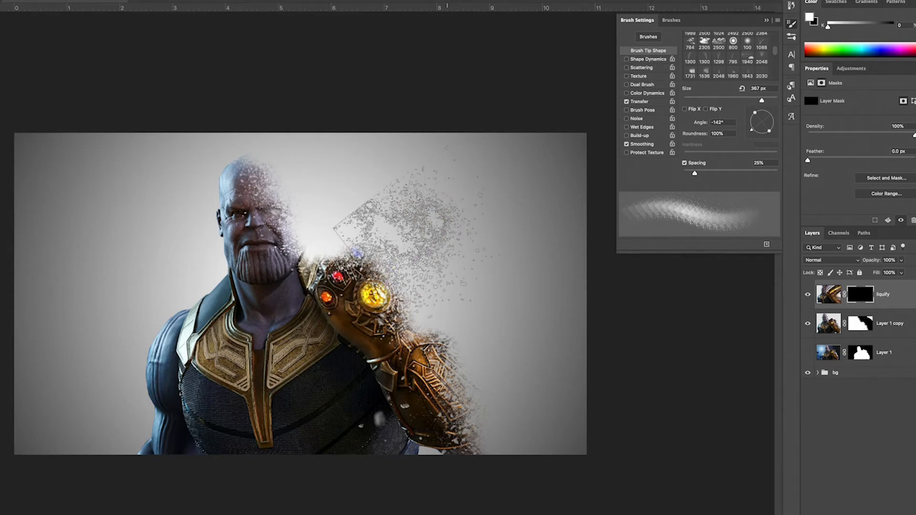
left_click(401, 244)
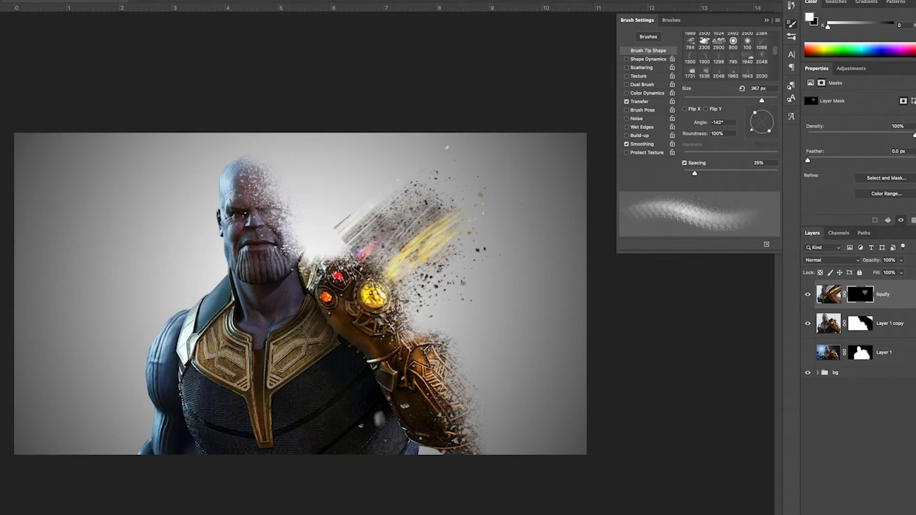
key("ctrl+z")
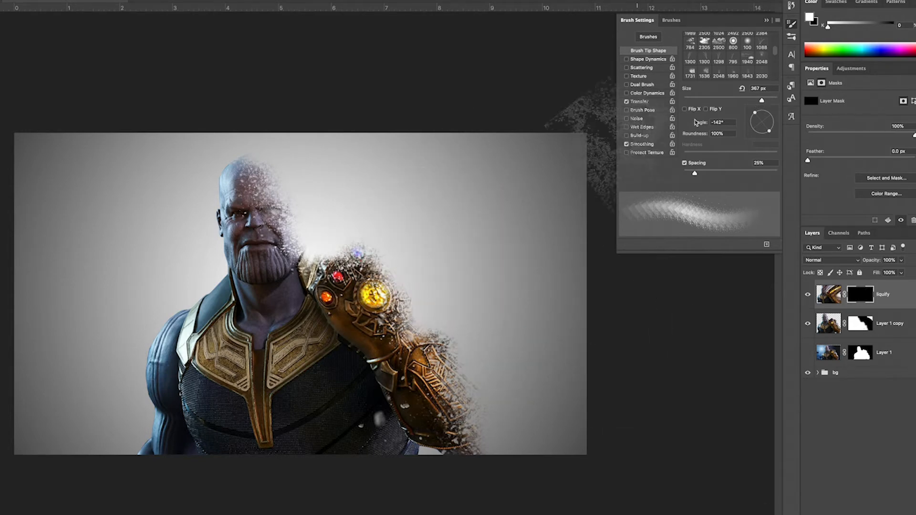
Reveal large liquified fragments around the head, gauntlet and forearm on the liquify mask in white, with the tip at 700 px and -126°.
left_click_drag(773, 115, 765, 104)
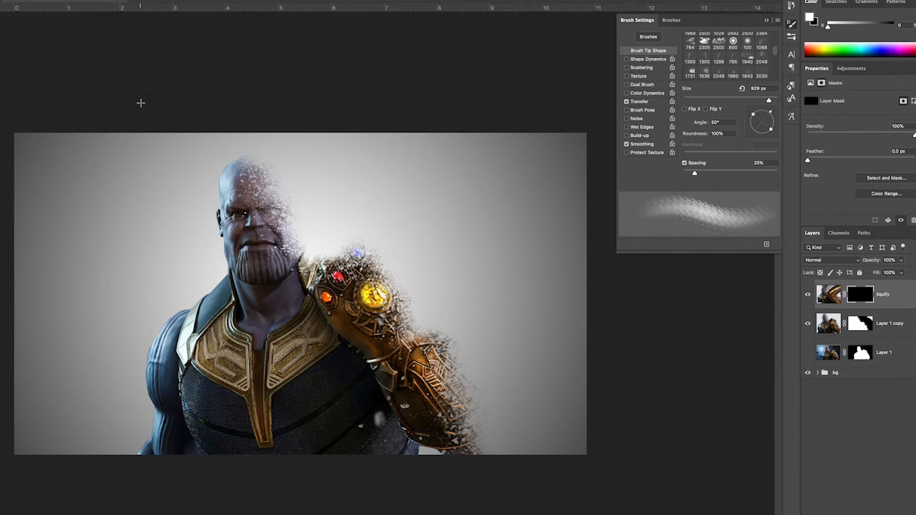
key("[")
key("[")
key("[")
key("[")
key("]")
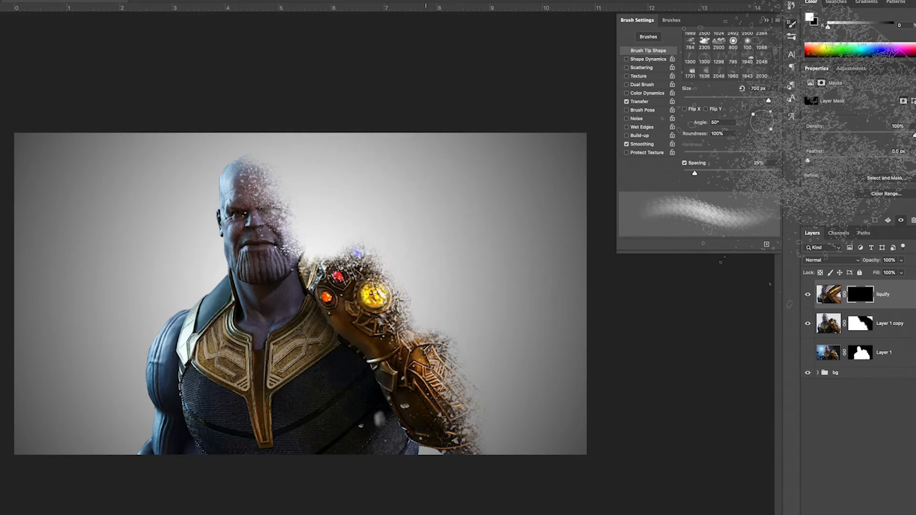
mouse_move(768, 111)
left_mouse_down()
mouse_move(748, 128)
mouse_move(754, 134)
left_mouse_up()
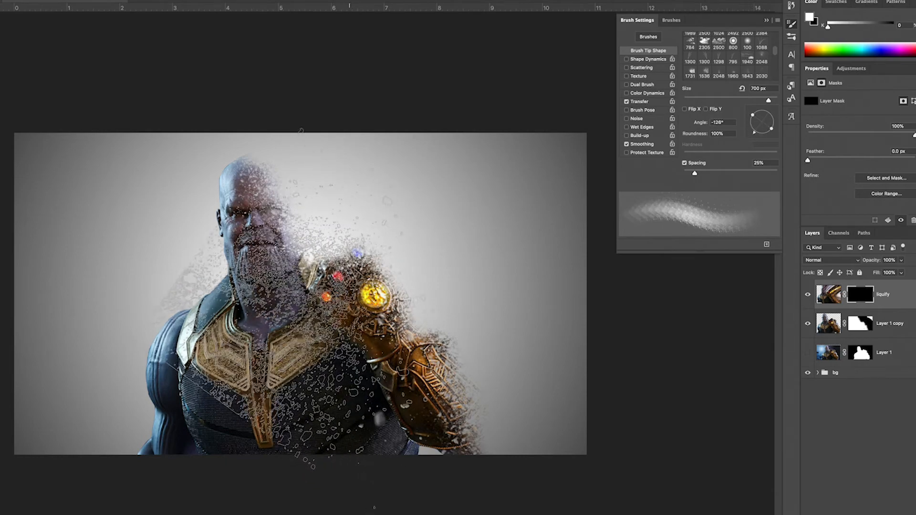
left_click(389, 303)
left_click(407, 467)
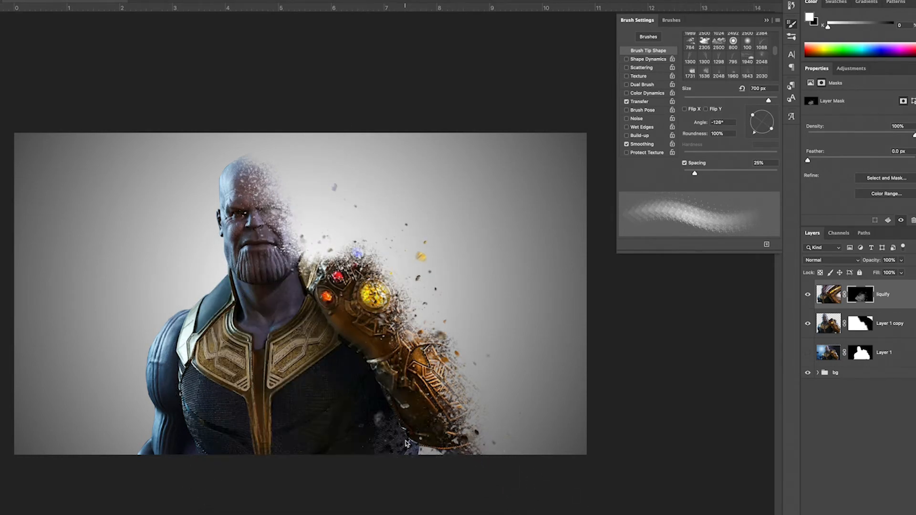
left_click(432, 426)
left_click(321, 329)
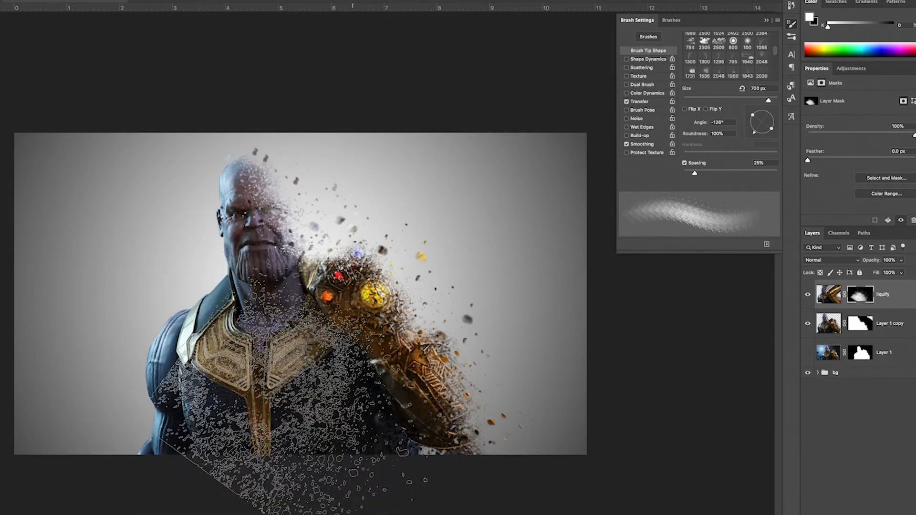
Add smaller fragments over the gauntlet and forearm edge on the liquify mask, with the tip at 405 px, -126° and 252 px, -92°.
left_click_drag(769, 100, 767, 101)
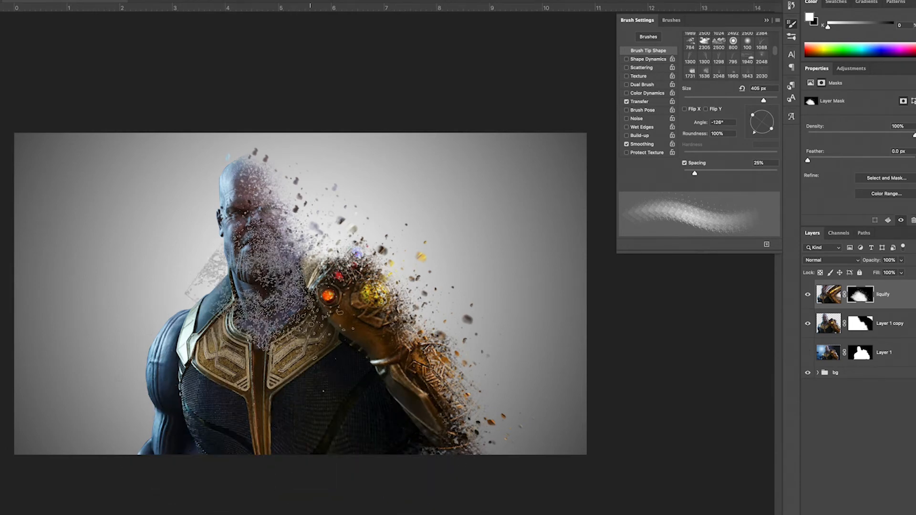
left_click_drag(757, 132, 762, 135)
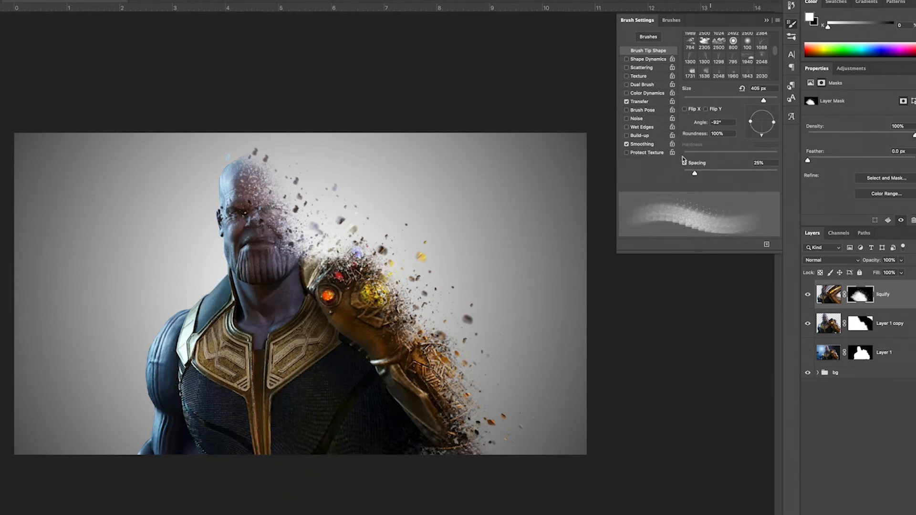
left_click_drag(758, 100, 756, 101)
left_click(310, 284)
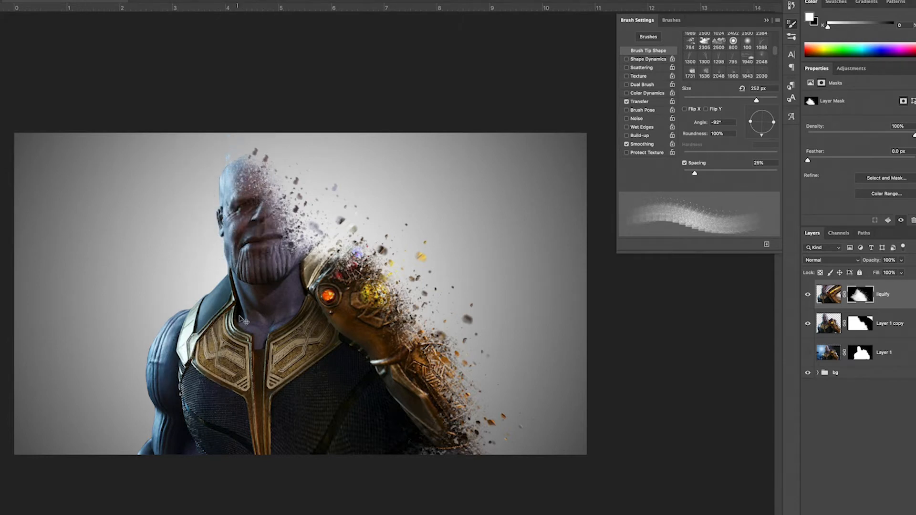
mouse_move(259, 286)
left_mouse_down()
mouse_move(367, 312)
mouse_move(413, 401)
mouse_move(432, 405)
mouse_move(456, 472)
left_mouse_up()
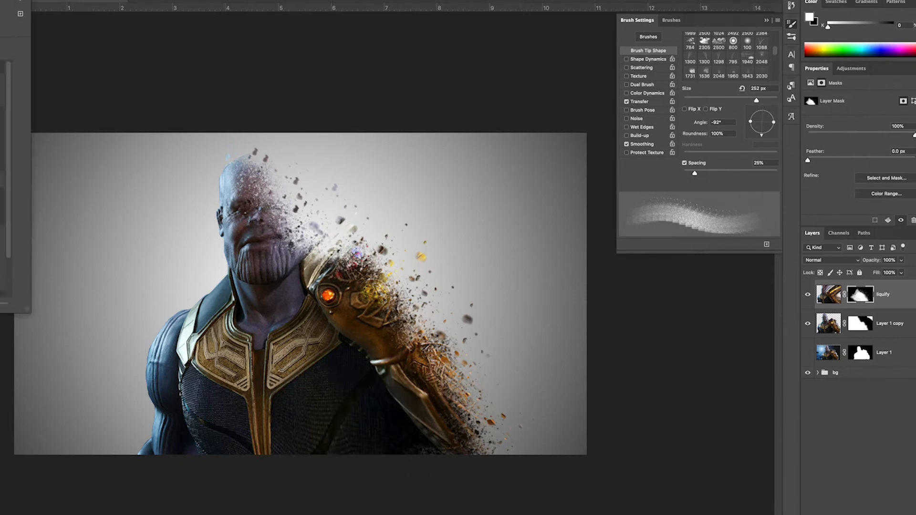
Reveal fine debris around the gauntlet and forearm with the 001_Explosion tip set to 800 px and -143°.
key("Return")
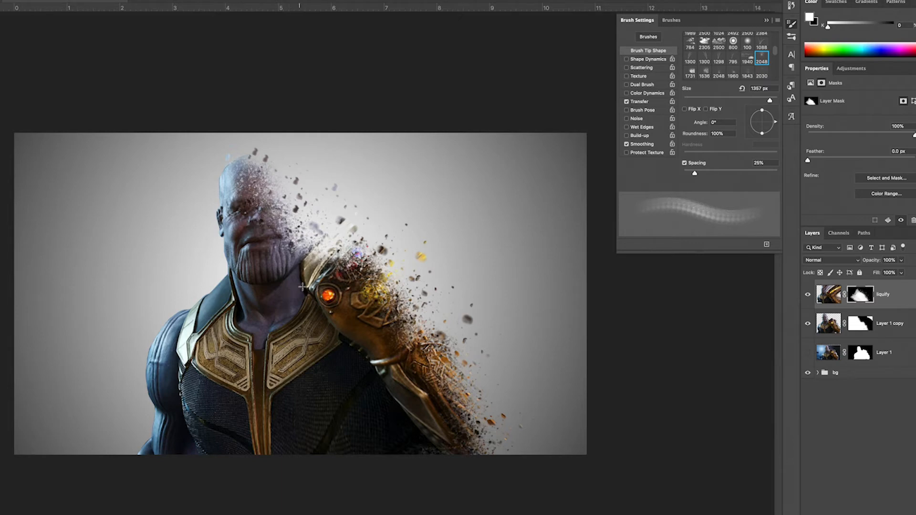
key("bracketleft")
key("bracketleft")
key("bracketleft")
key("bracketleft")
key("bracketleft")
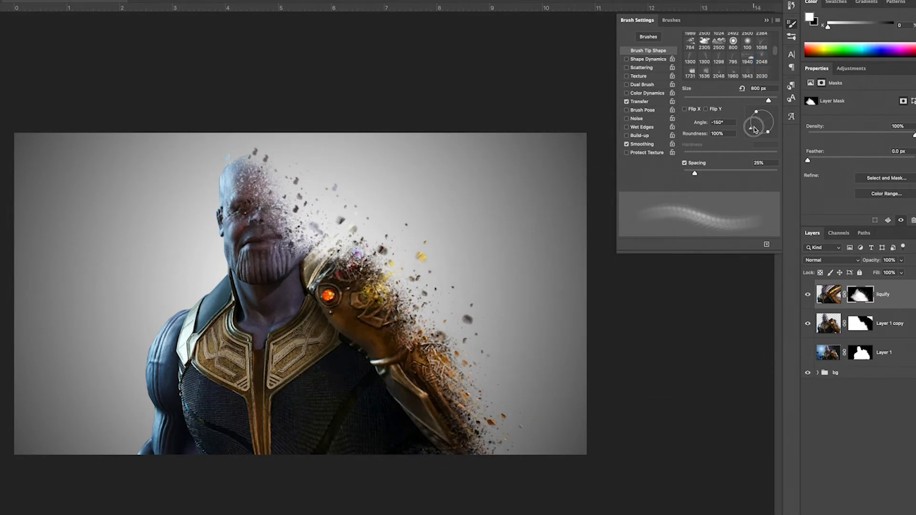
left_click(358, 350)
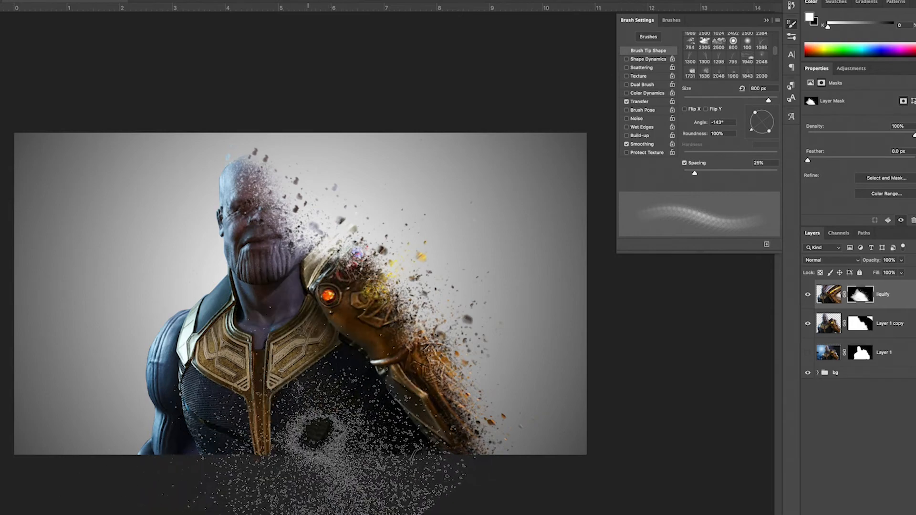
Try more 800 px fine-debris dabs over the gauntlet and the background beyond it, and undo them.
left_click(353, 269)
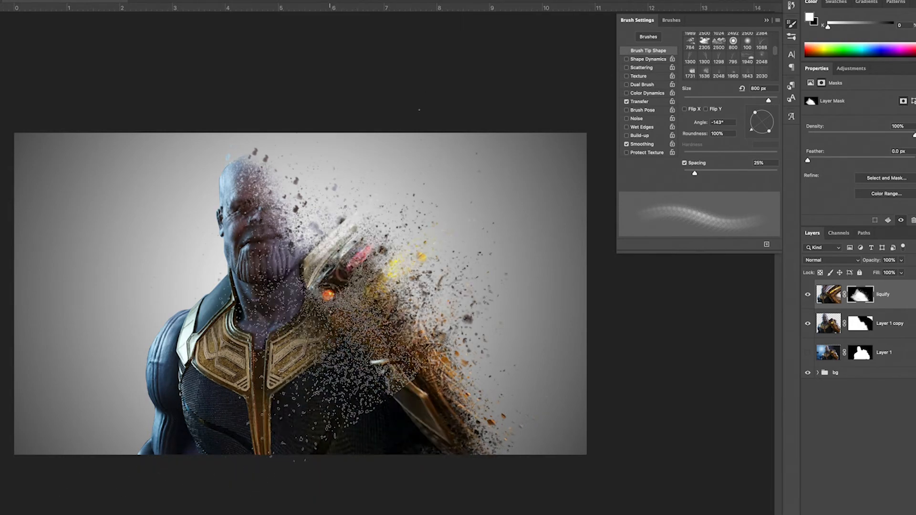
key("super+z")
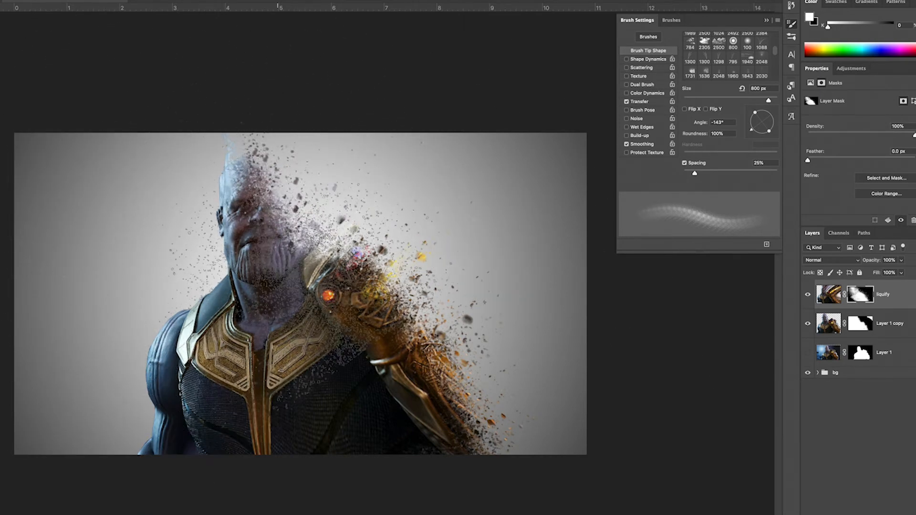
left_click(302, 225)
left_click(524, 210)
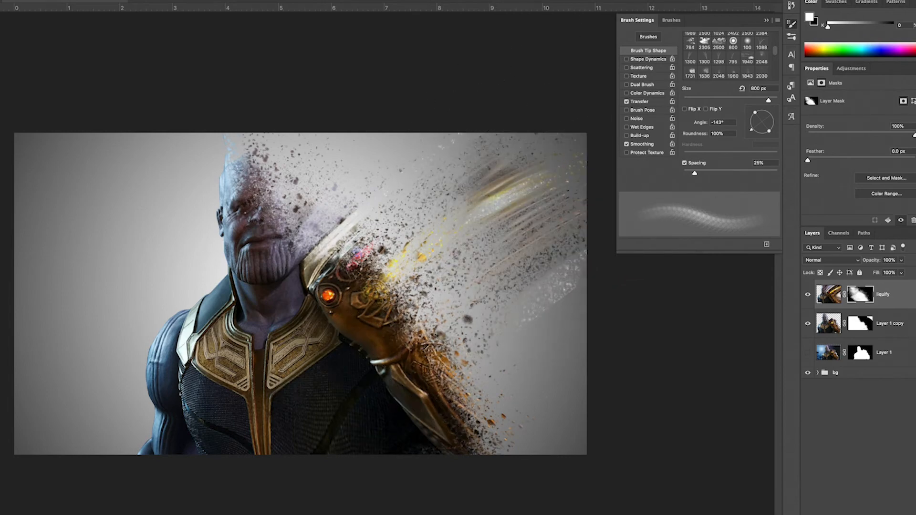
key("ctrl+z")
key("ctrl+z")
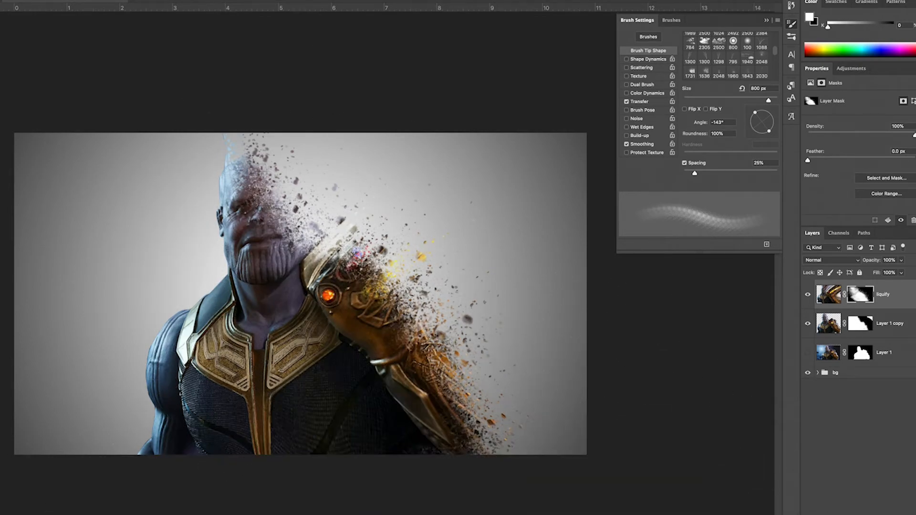
Reveal coarser fragments beside the head, gauntlet and forearm with the 003_Explosion tip at -87°, and undo the last dab above the gauntlet.
left_click(46, 22)
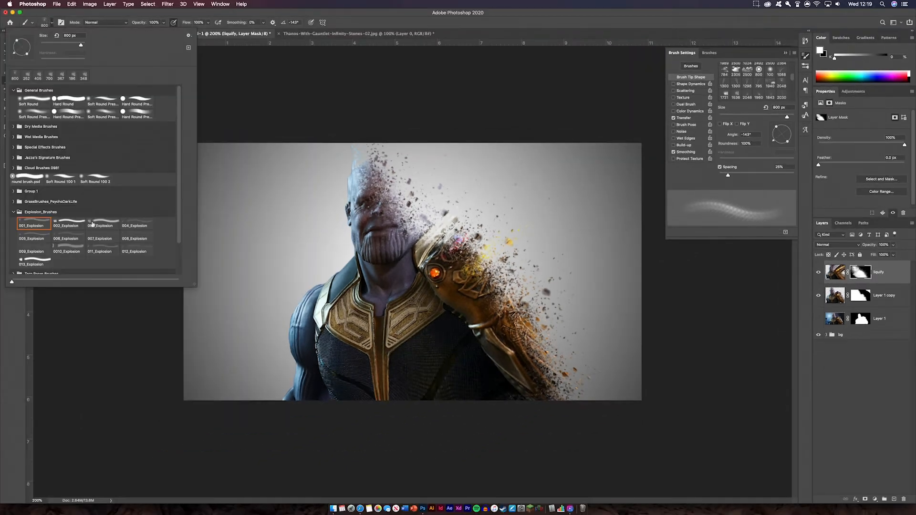
left_click(69, 223)
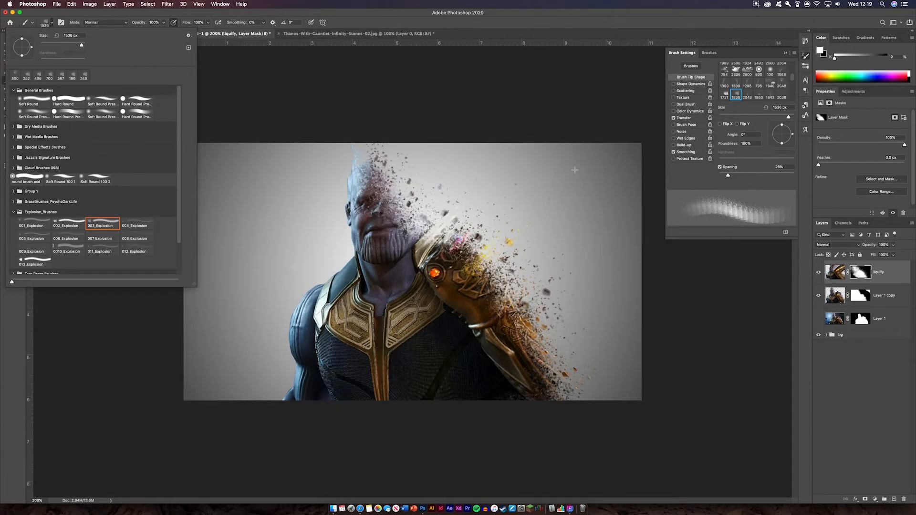
left_click(782, 117)
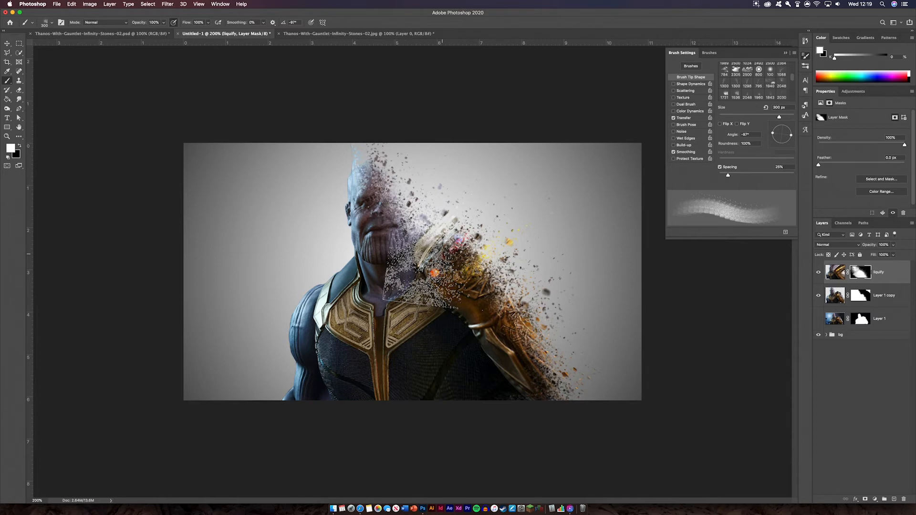
key("bracketright")
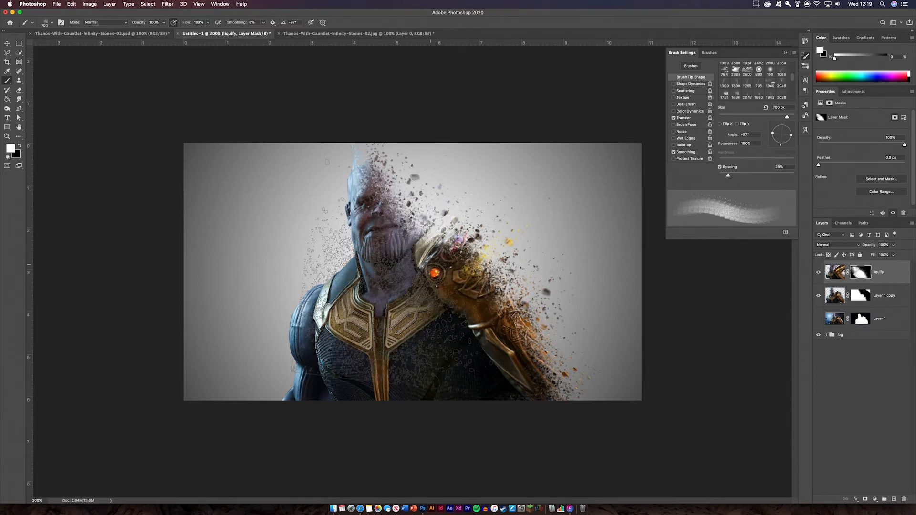
key("bracketright")
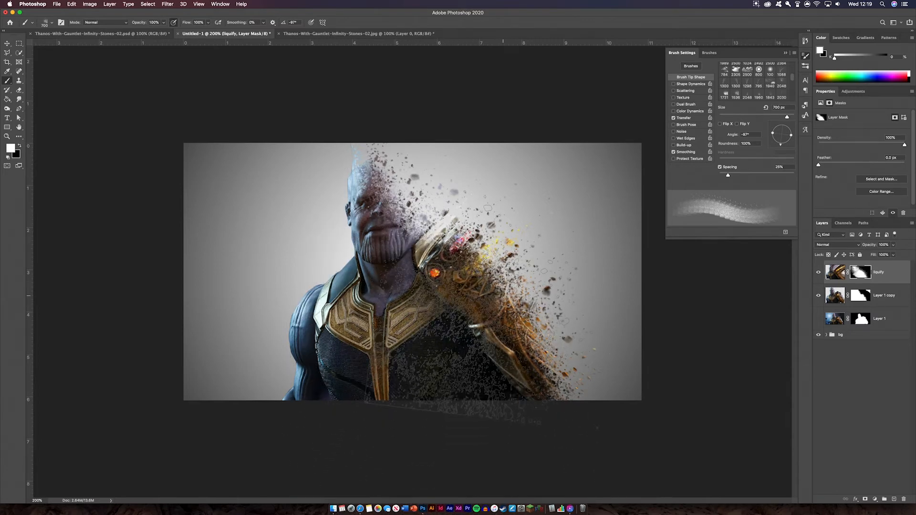
left_click(490, 249)
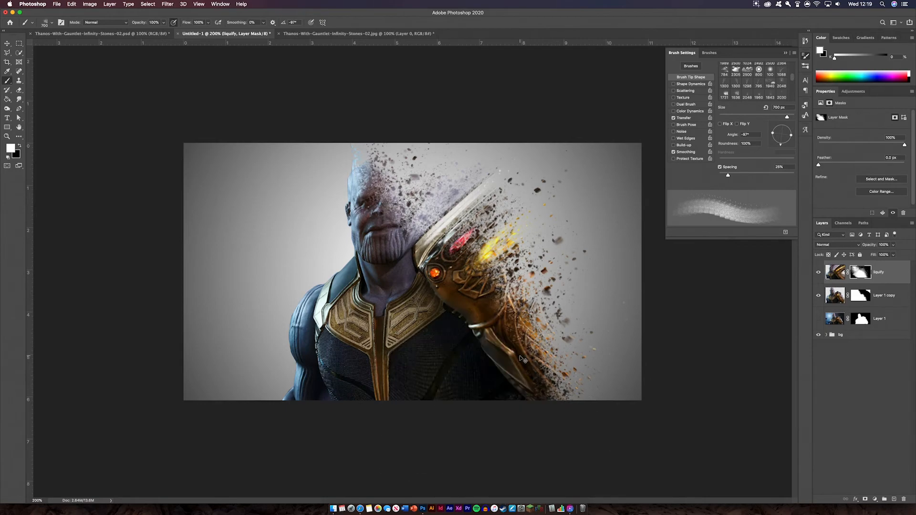
key("super+z")
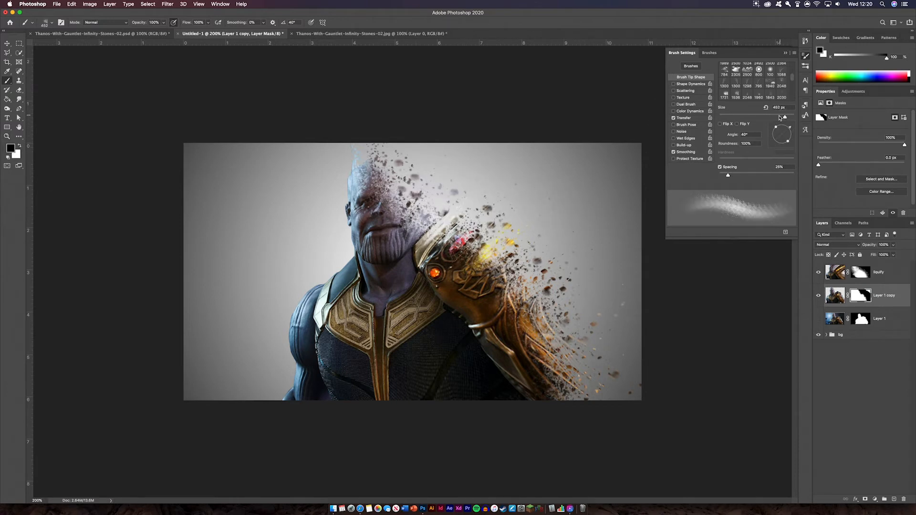
Erode beside the head on the Layer 1 copy mask and over the gauntlet and forearm on the liquify mask with black at 462 px, 40°.
left_click(420, 208)
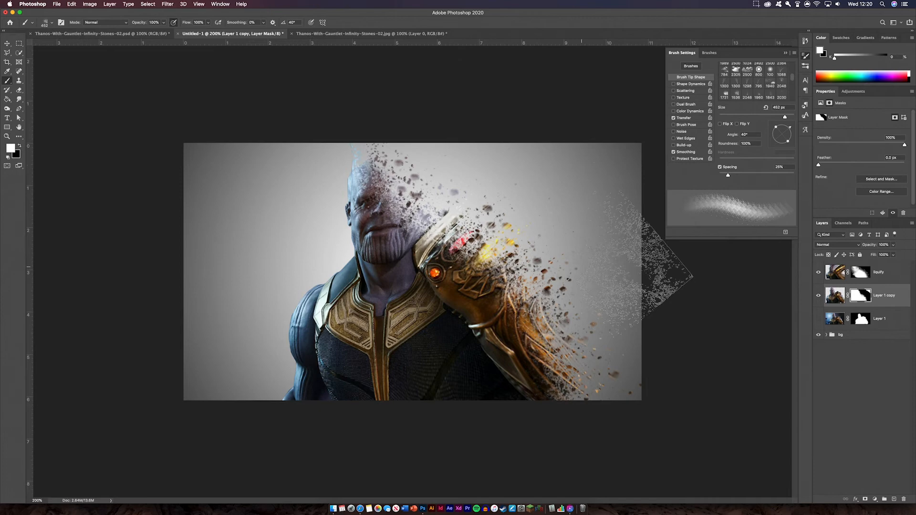
left_click(438, 231)
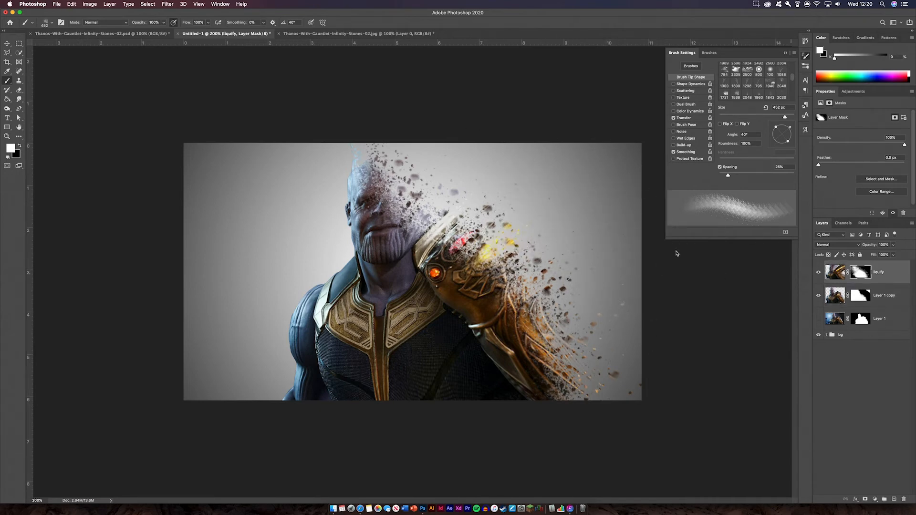
left_click(496, 205)
key("super+z")
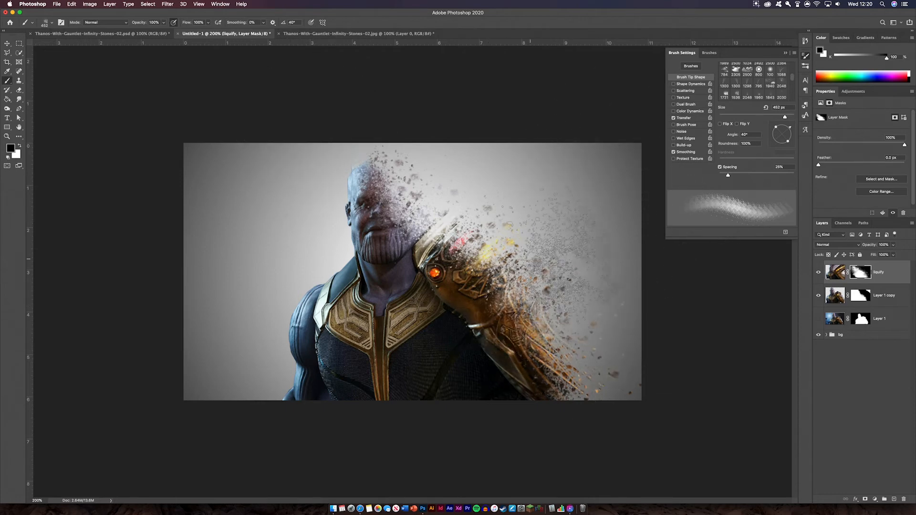
left_click(446, 299)
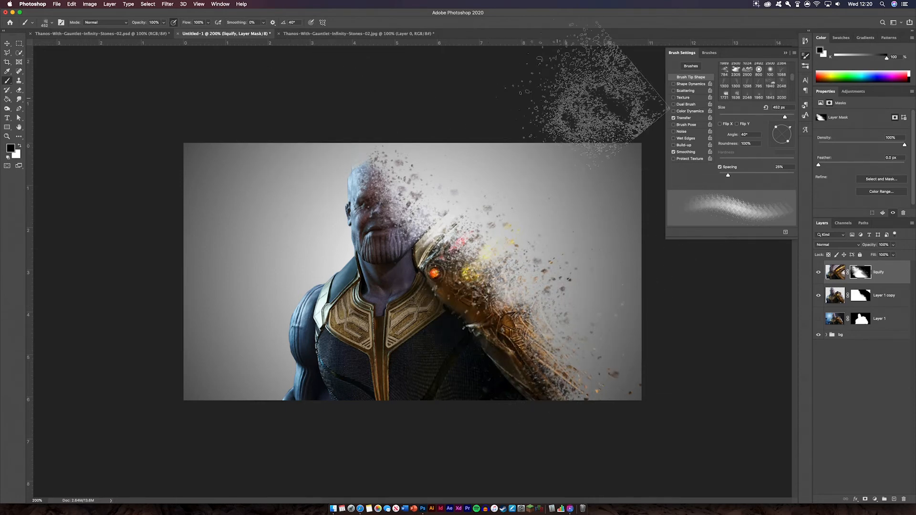
left_click(530, 396)
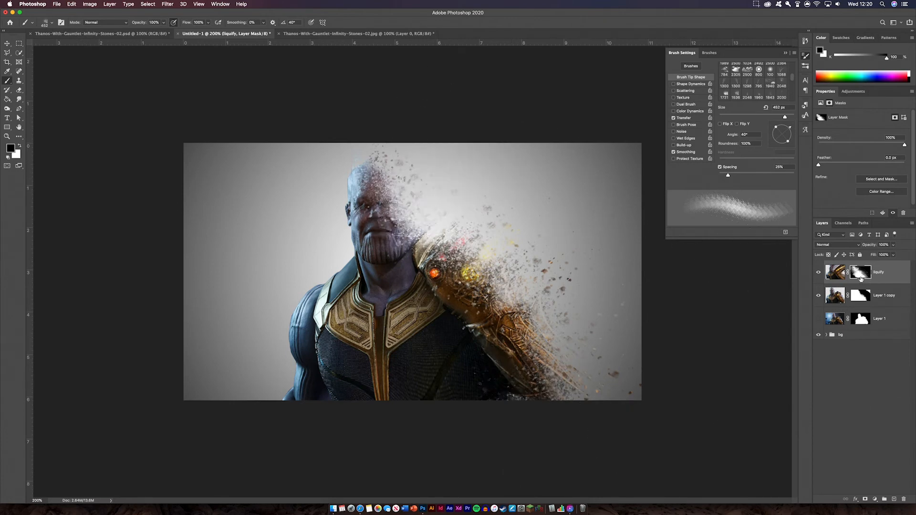
Reveal liquified streaks and fragments around the gauntlet and forearm in white, trying the tip at 462 px, -151° and using 714 px, -100°.
left_click(19, 146)
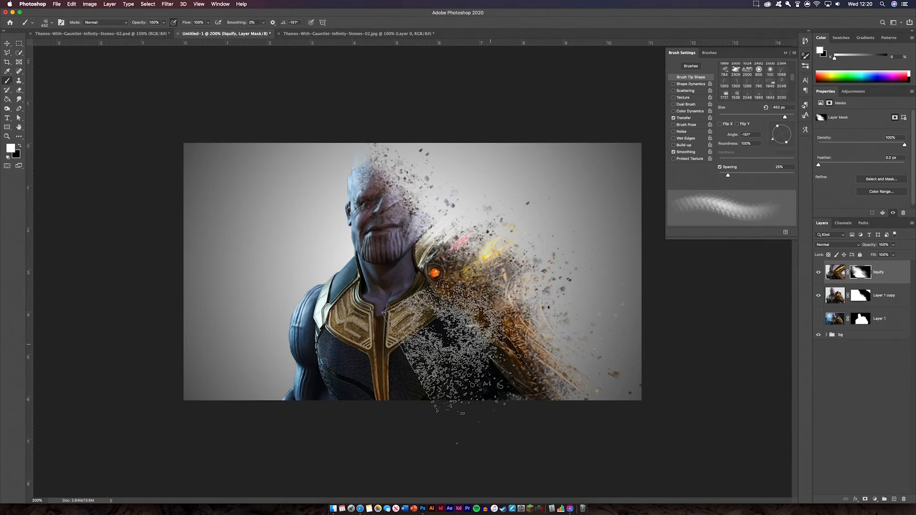
key("super+z")
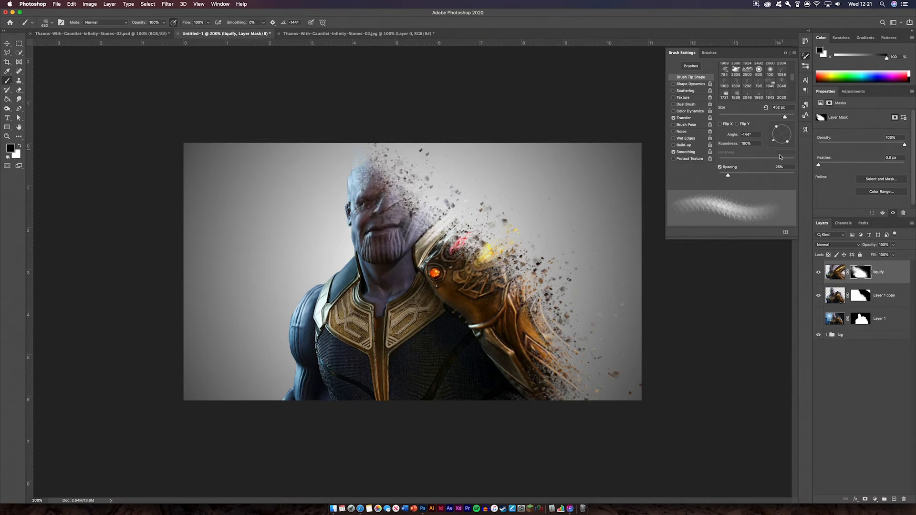
left_click_drag(787, 126, 782, 124)
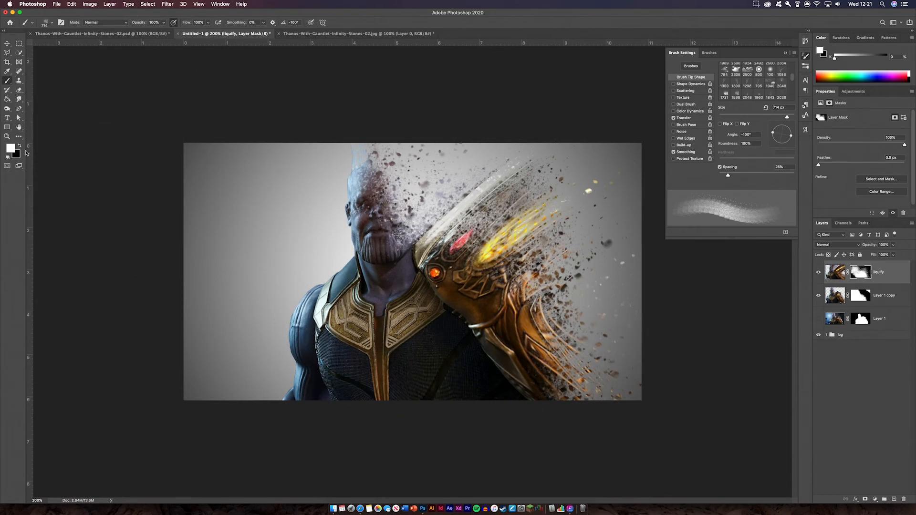
Break up the streaks above the gauntlet in black at 40°, using 714 px and 367 px, and restore fragments in white at -128°.
left_click_drag(790, 132, 791, 133)
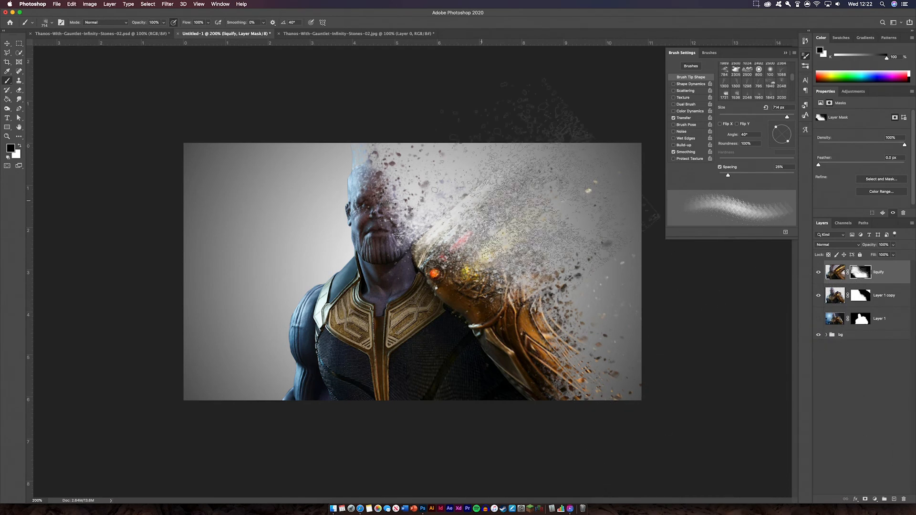
left_click_drag(781, 117, 781, 117)
mouse_move(481, 213)
left_mouse_down()
mouse_move(435, 189)
mouse_move(422, 205)
mouse_move(458, 221)
mouse_move(505, 218)
left_mouse_up()
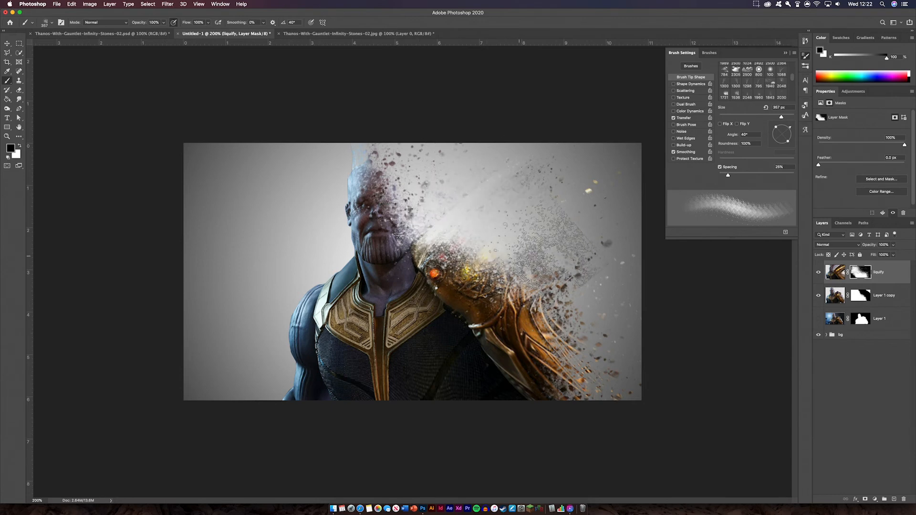
left_click_drag(597, 281, 525, 255)
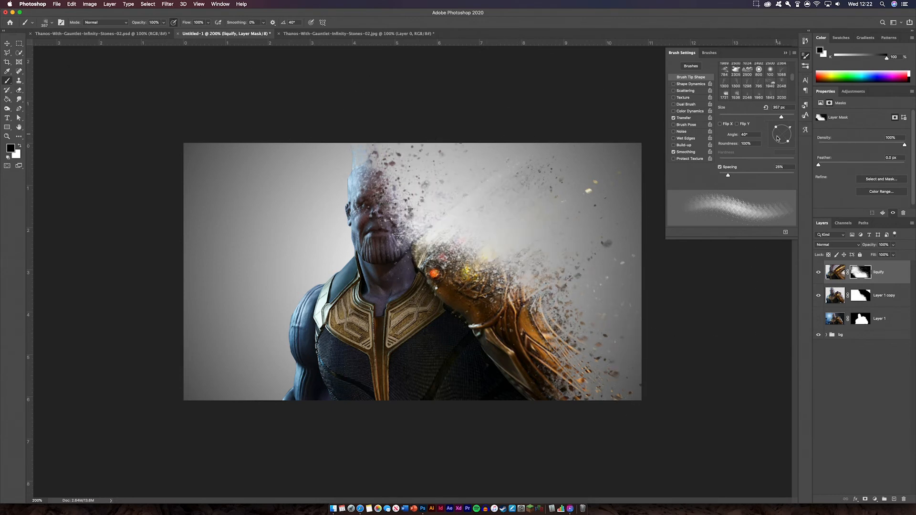
left_click_drag(778, 133, 780, 146)
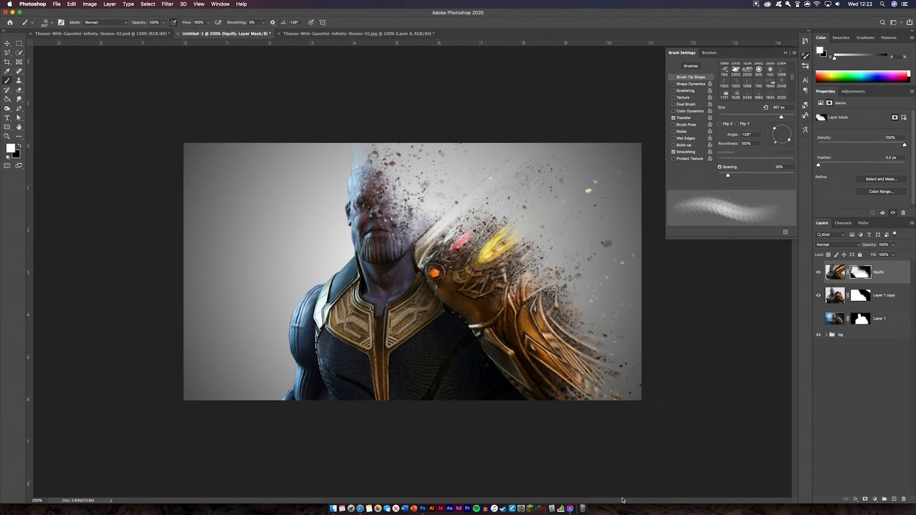
Put away the brush settings, add a new layer above the liquify layer and fill it with 50% gray.
left_click(336, 275)
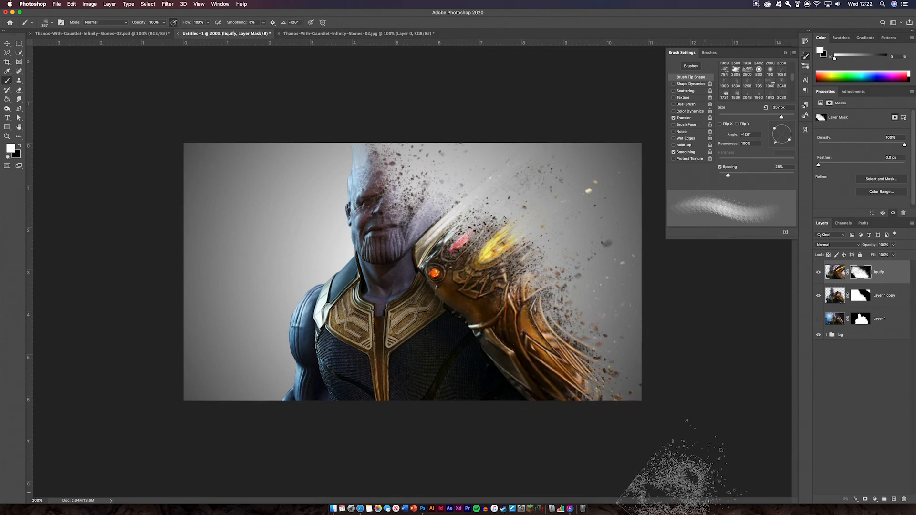
left_click(805, 56)
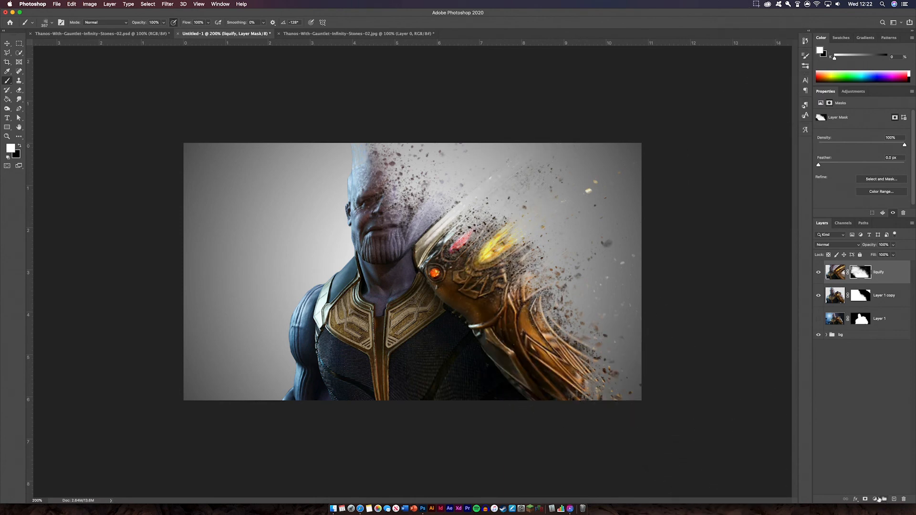
left_click(894, 502)
key("x")
left_click(73, 4)
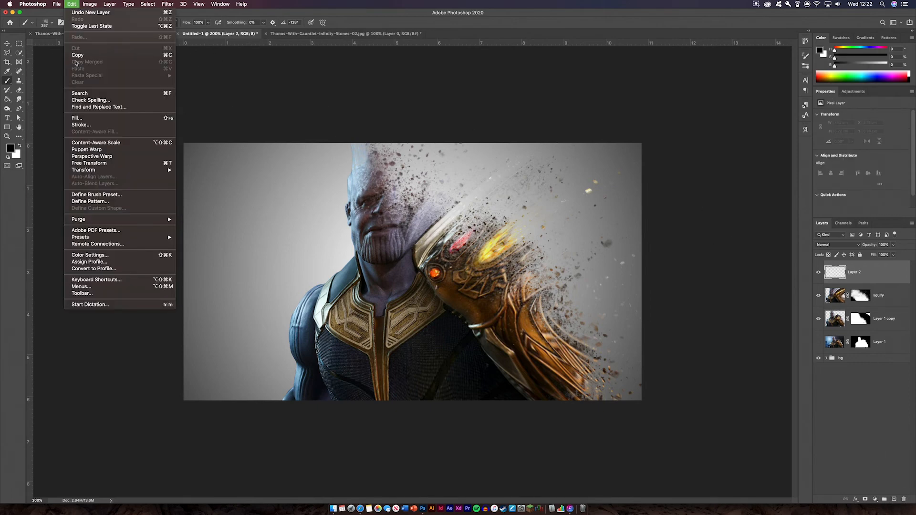
left_click(77, 117)
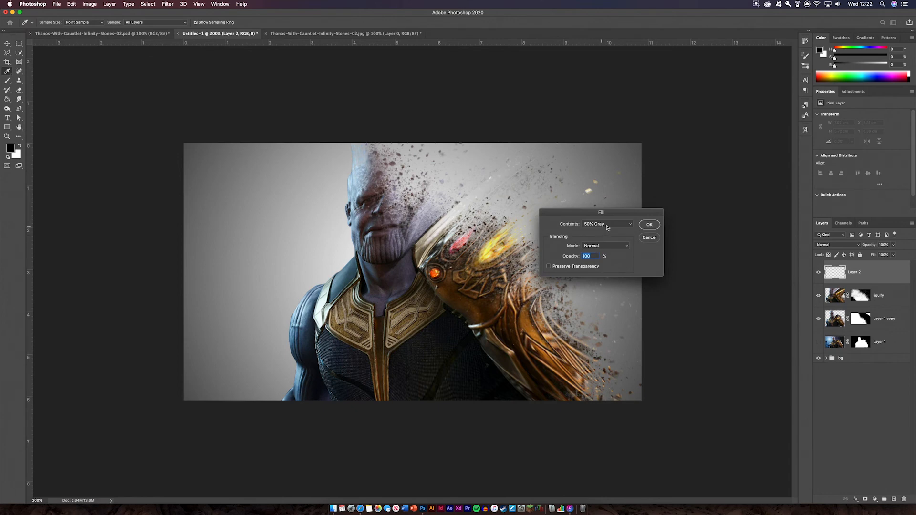
key("Return")
key("b")
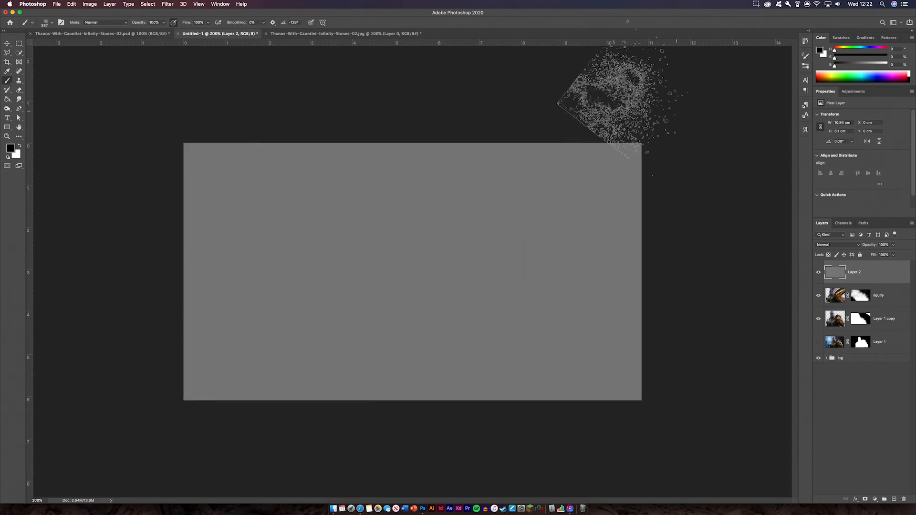
Add grain of about 36 to the gray layer with the Camera Raw filter, and blend the layer as Overlay at 50% opacity.
left_click(168, 4)
left_click(186, 48)
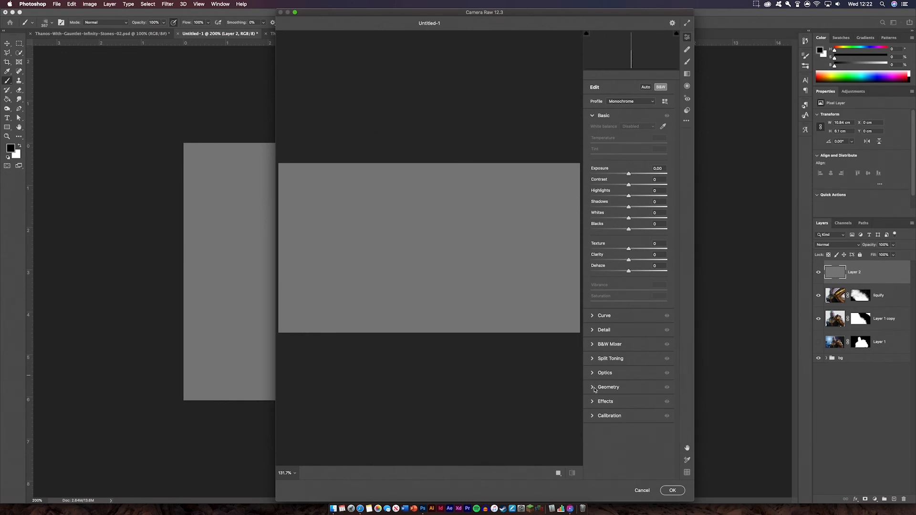
left_click(596, 403)
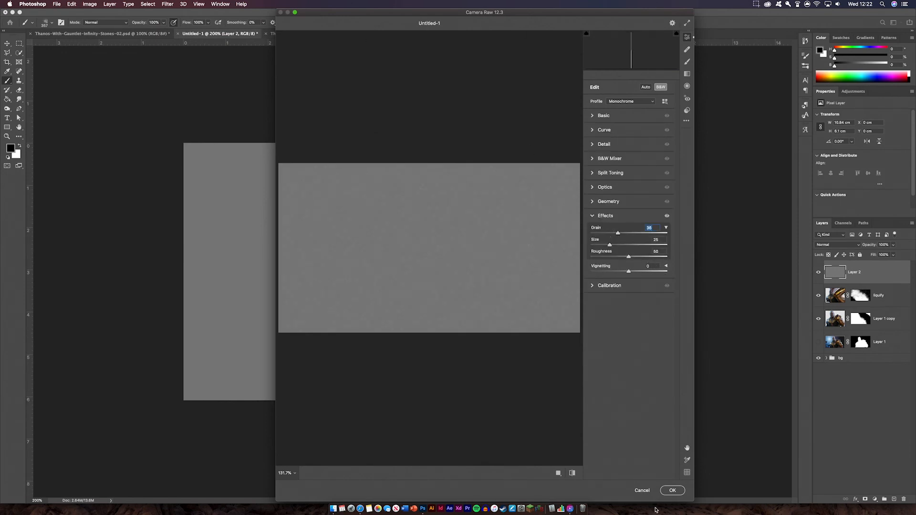
left_click(671, 492)
left_click(853, 246)
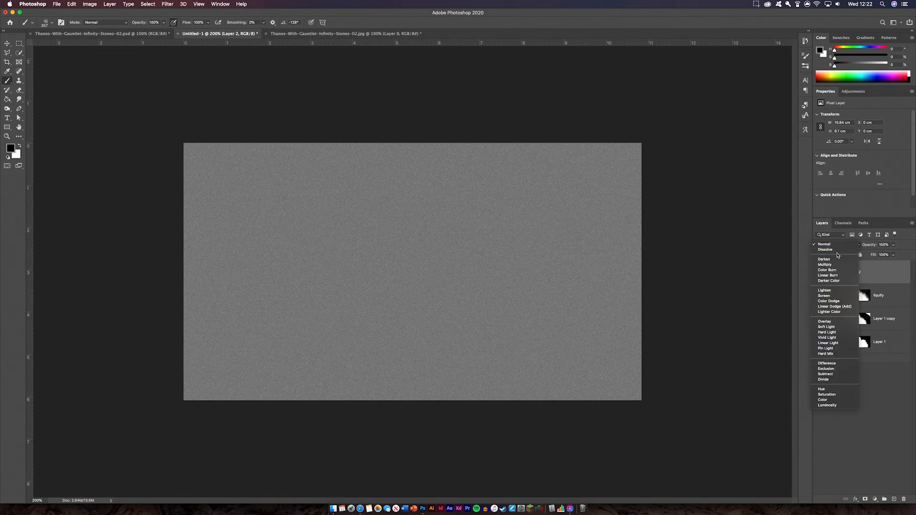
left_click(830, 323)
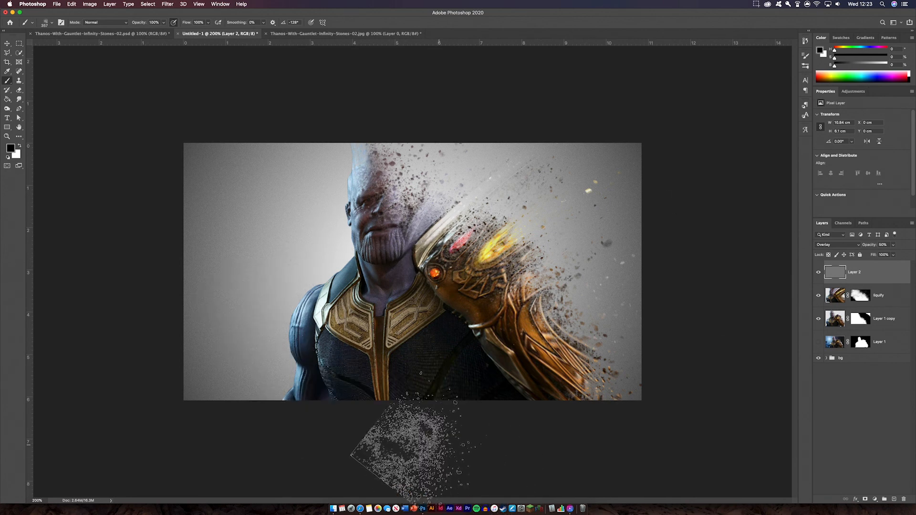
Add a Brightness/Contrast adjustment layer above the grain layer with brightness 22 and contrast 44, and deselect all layers.
left_click(876, 501)
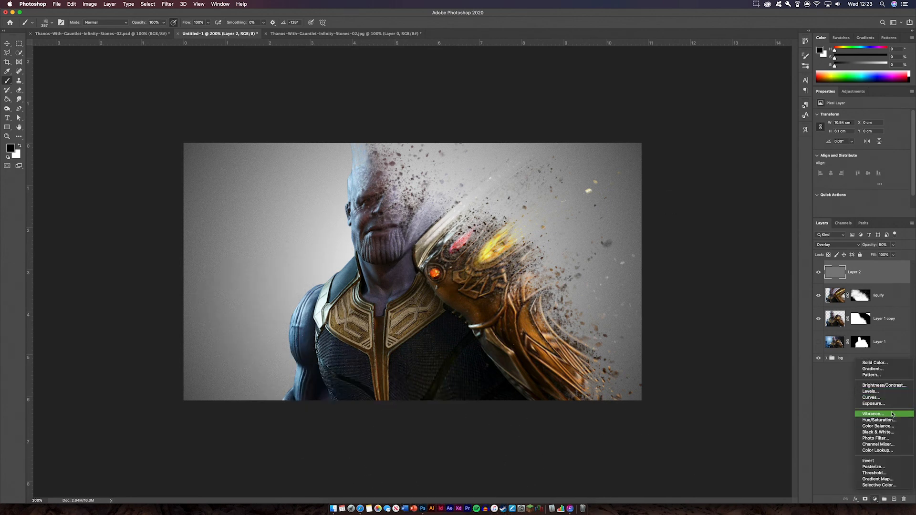
left_click(892, 385)
mouse_move(866, 135)
left_mouse_down()
mouse_move(859, 136)
mouse_move(882, 153)
mouse_move(868, 135)
left_mouse_up()
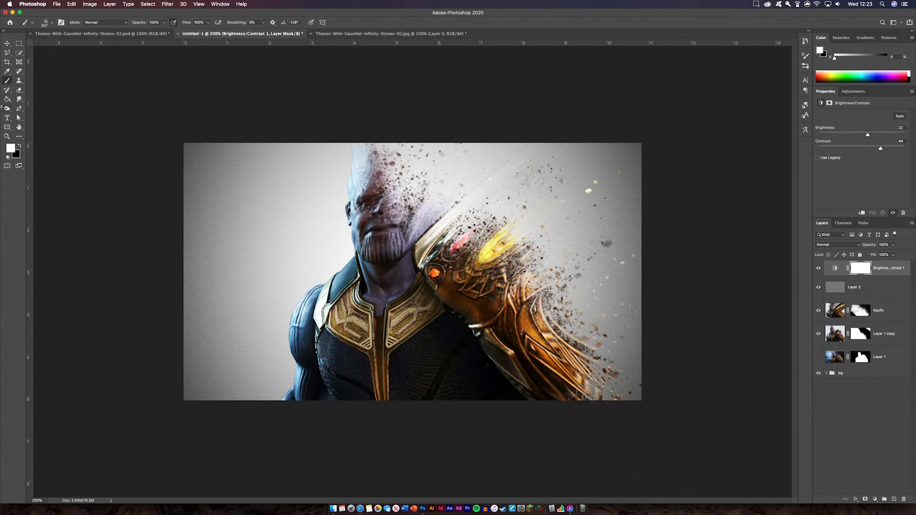
left_click(8, 43)
left_click(143, 114)
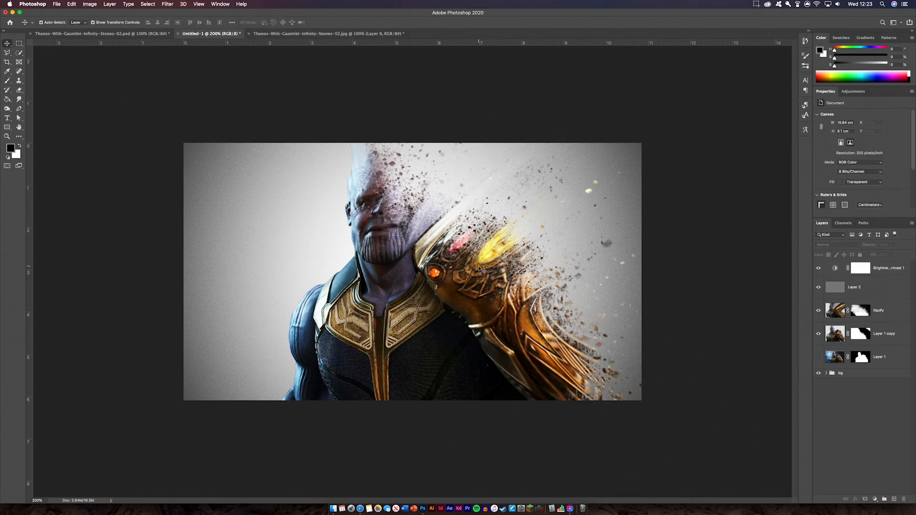